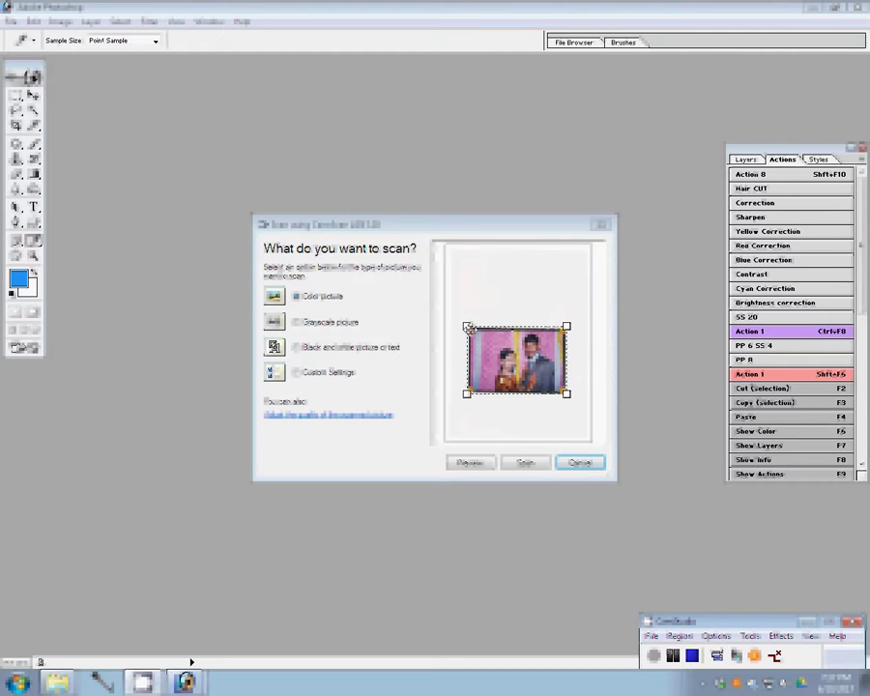
# Step: Enlarge the scan area so it frames the whole printed couple photo
pyautogui.moveTo(468, 326); pyautogui.dragTo(489, 328)
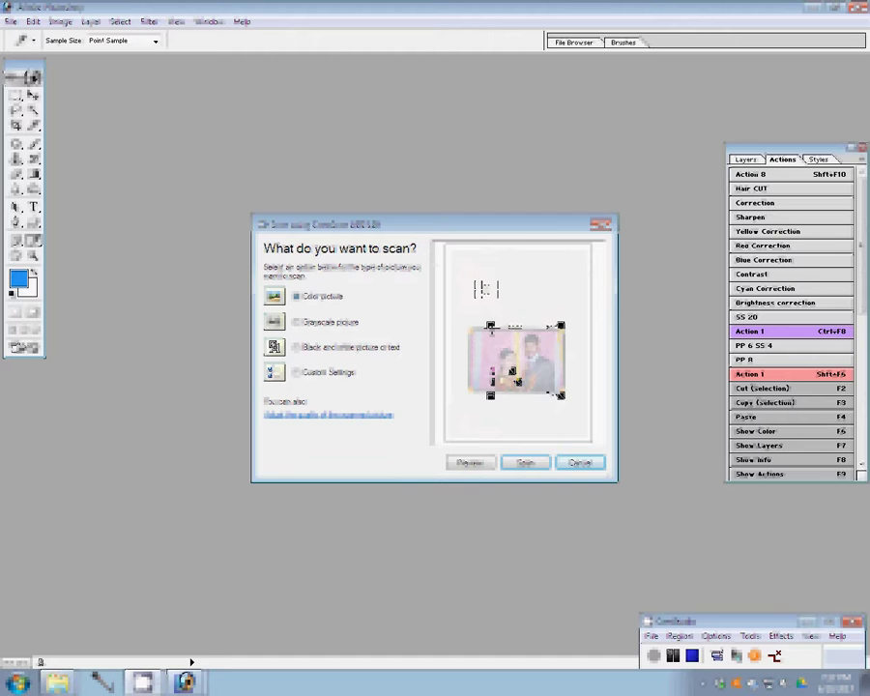
pyautogui.moveTo(517, 381); pyautogui.dragTo(561, 395)
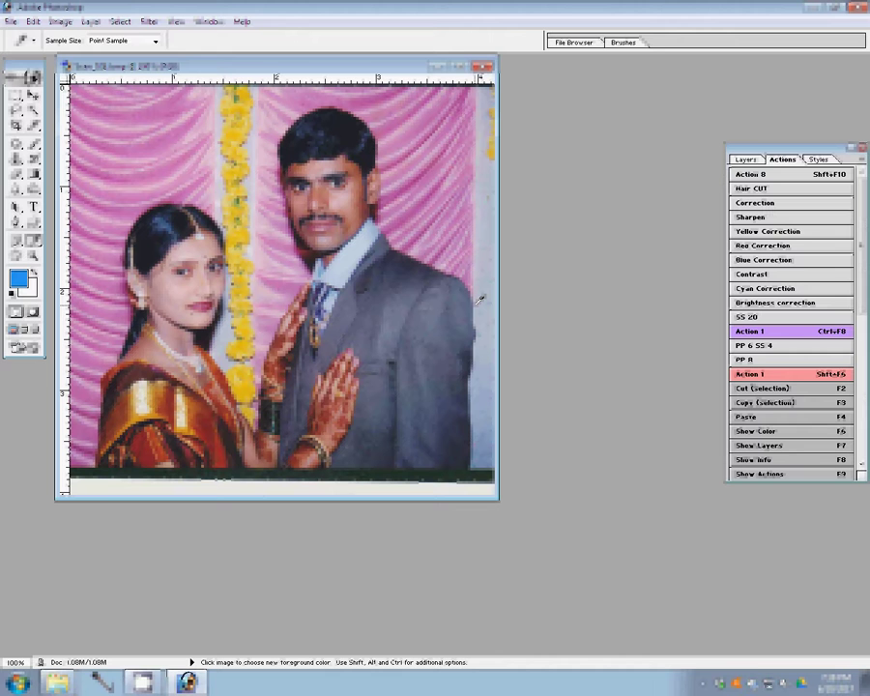
# Step: Zoom in on the couple photo and place Pen anchors along the woman's chin and neckline
pyautogui.press('z')
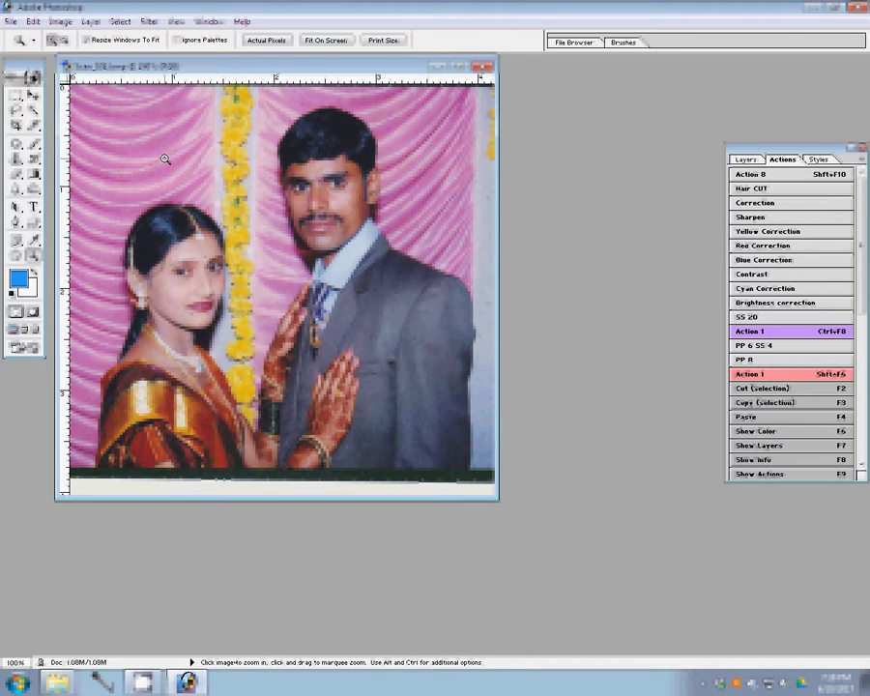
pyautogui.keyDown('alt'); pyautogui.click(165, 158); pyautogui.keyUp('alt')
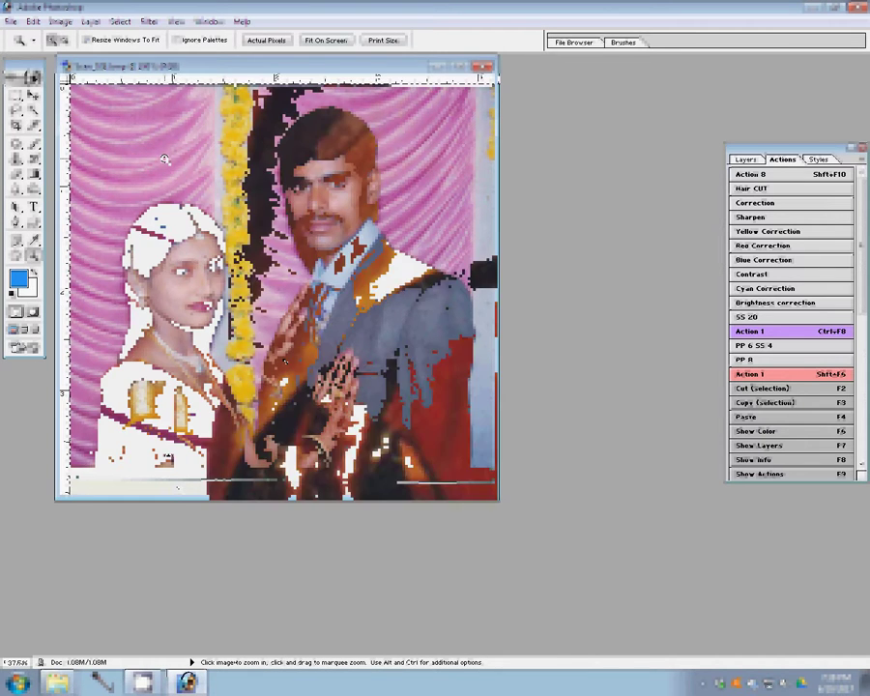
pyautogui.press('p')
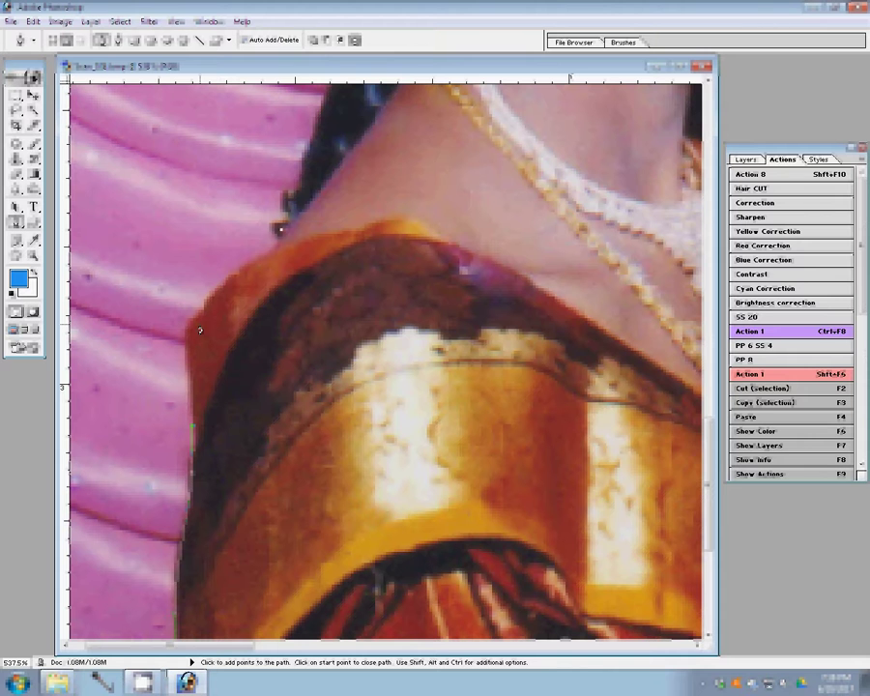
pyautogui.scroll(3, 200, 331)
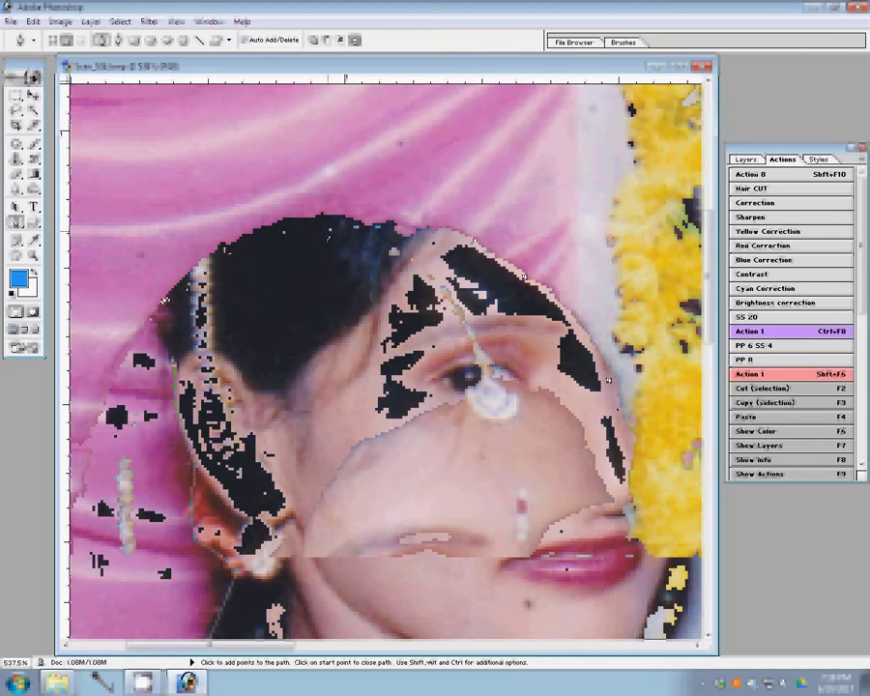
pyautogui.moveTo(608, 380); pyautogui.dragTo(367, 241)
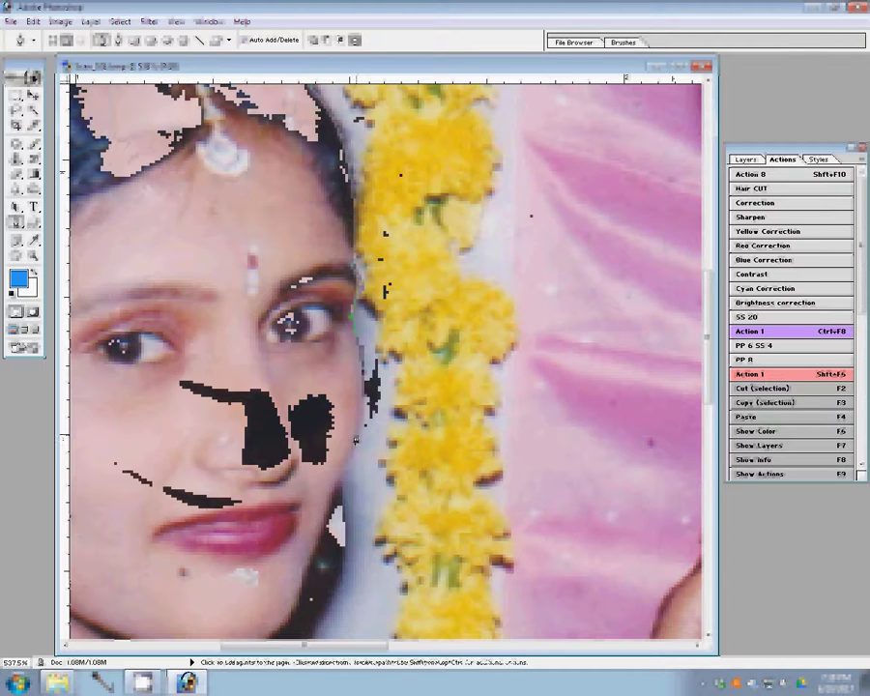
pyautogui.scroll(-3, 350, 387)
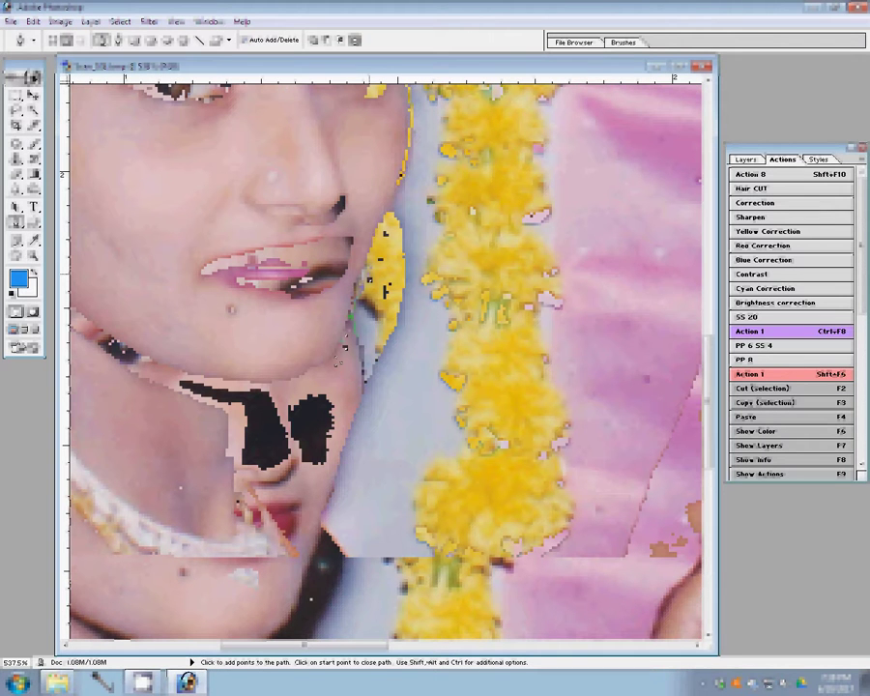
pyautogui.click(316, 376)
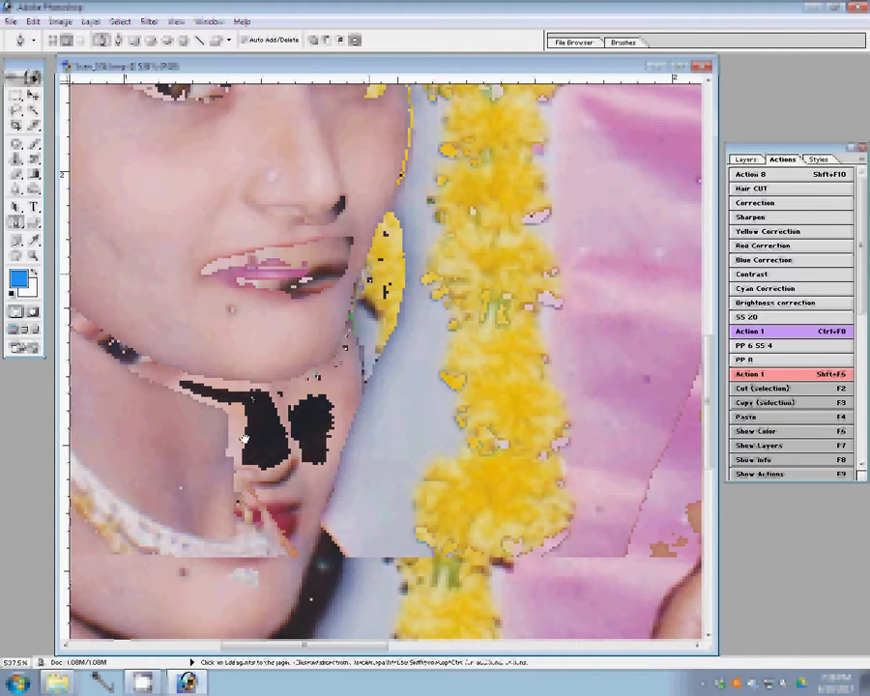
pyautogui.moveTo(245, 437); pyautogui.dragTo(336, 322)
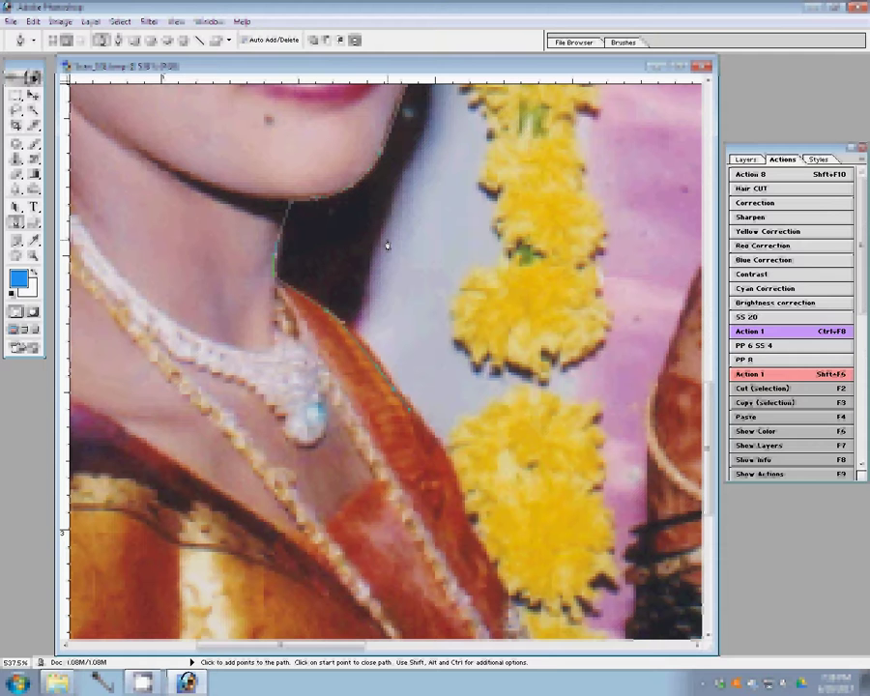
# Step: Add Pen anchors down the woman's neck and sari edge, panning over to her hennaed hand
pyautogui.moveTo(446, 450); pyautogui.dragTo(447, 445)
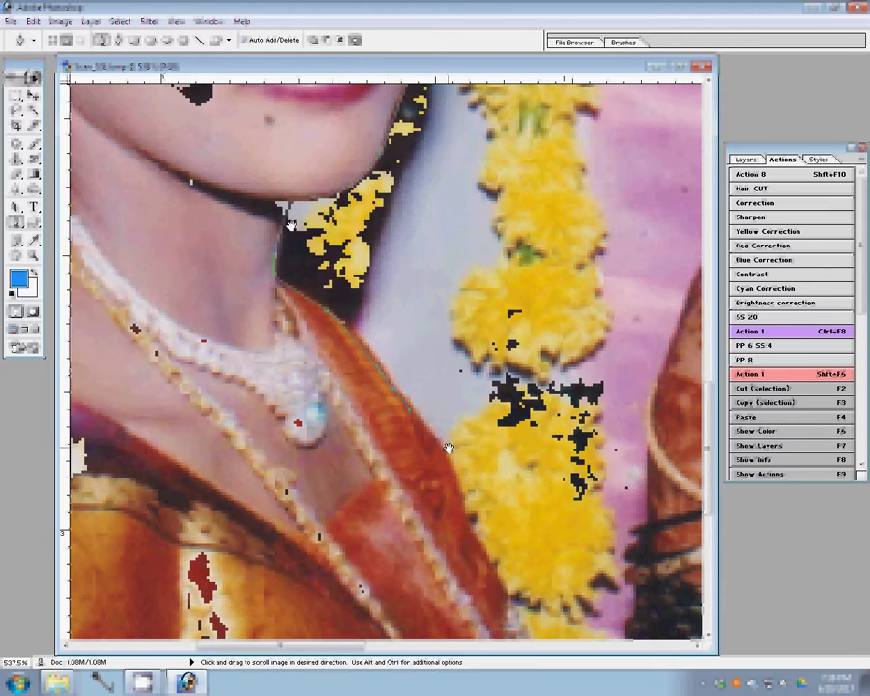
pyautogui.click(341, 336)
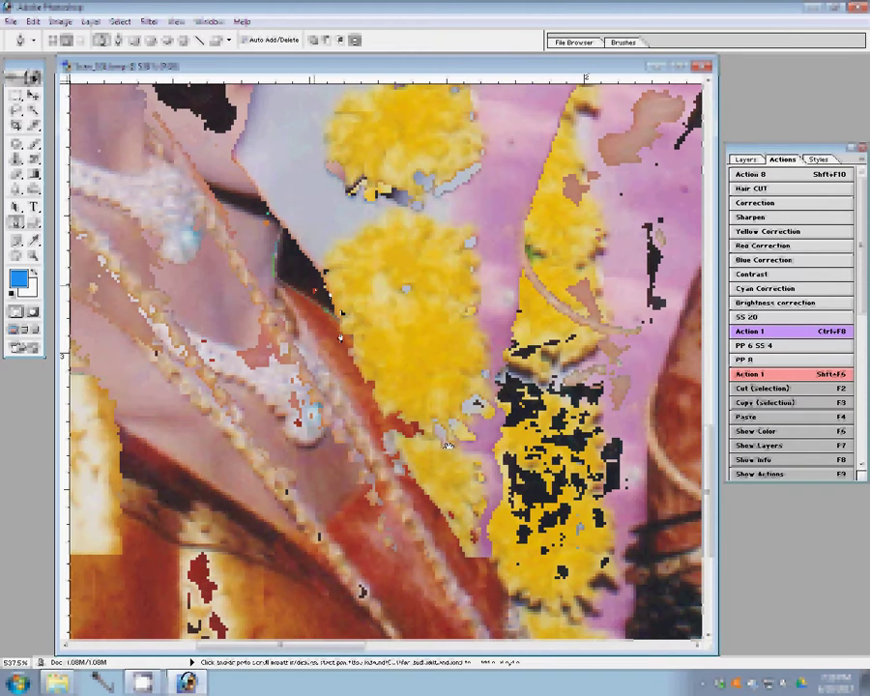
pyautogui.click(349, 365)
pyautogui.click(381, 422)
pyautogui.click(423, 492)
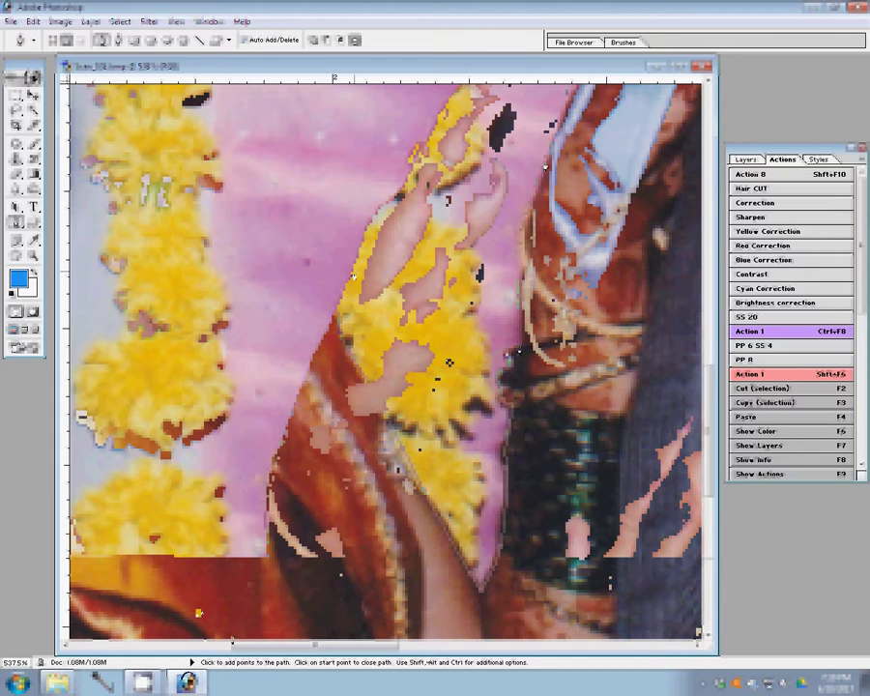
pyautogui.press('space')
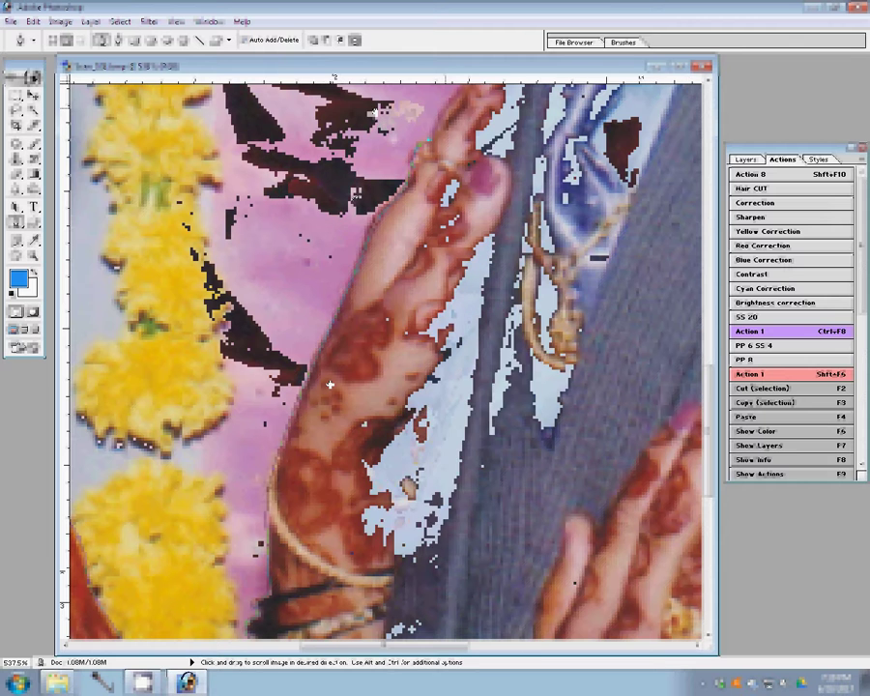
pyautogui.moveTo(354, 200); pyautogui.dragTo(330, 383)
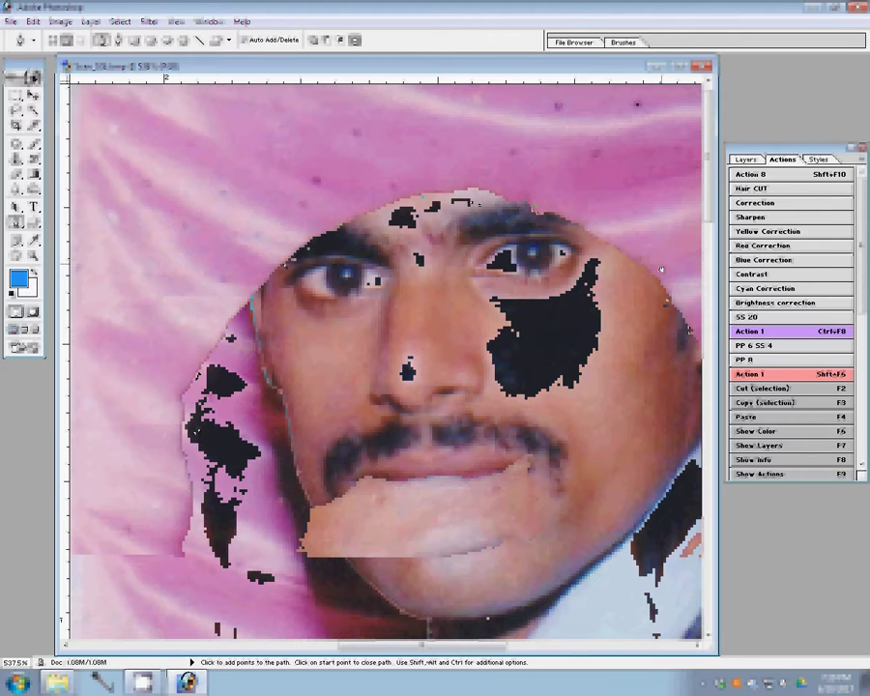
# Step: Continue the Pen path past the man's hair and collar down his shoulder to the background corner
pyautogui.moveTo(660, 270); pyautogui.dragTo(660, 383)
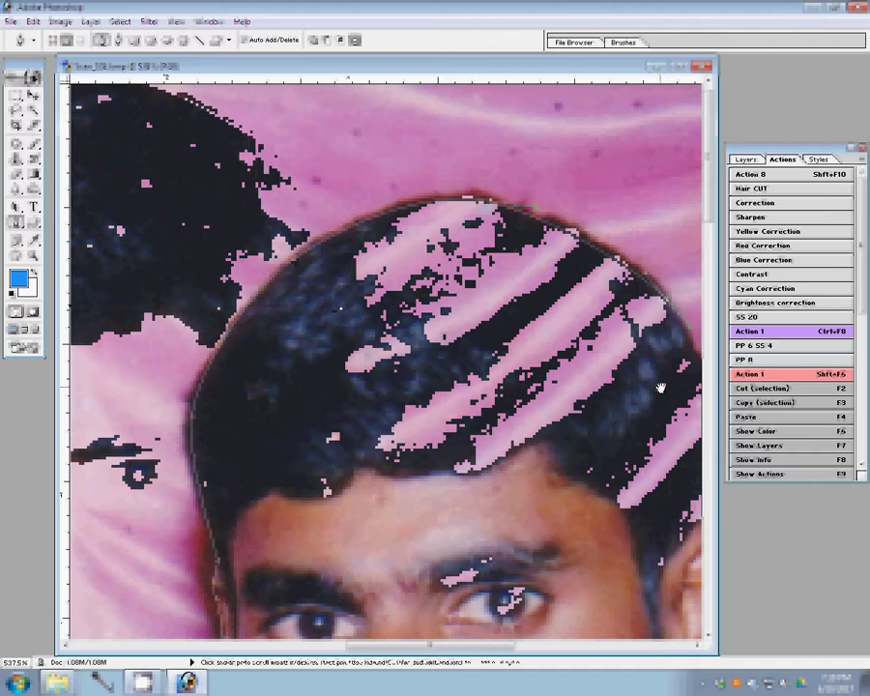
pyautogui.hotkey('ctrl', 'z')
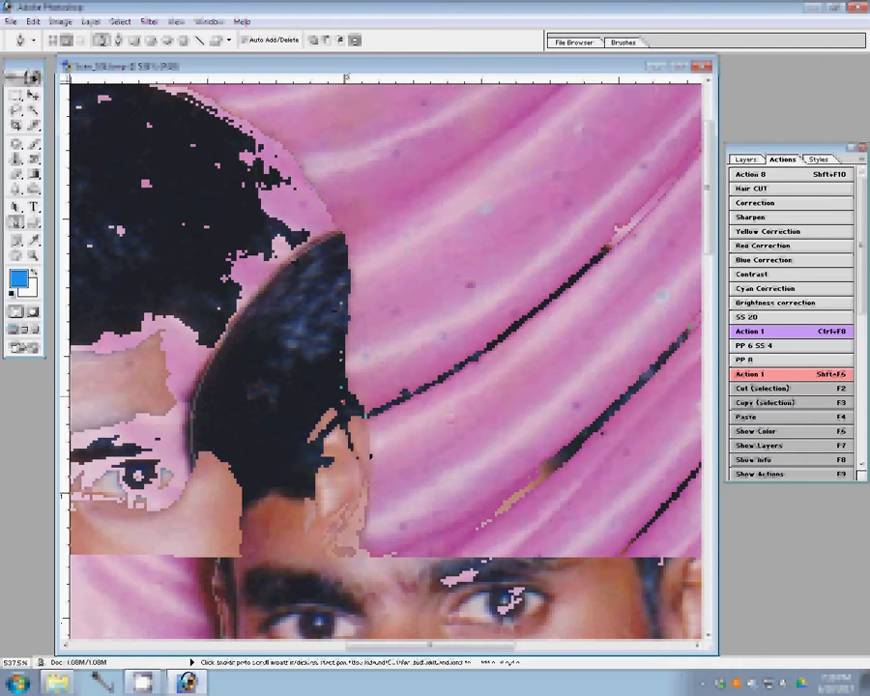
pyautogui.moveTo(369, 455); pyautogui.dragTo(370, 295)
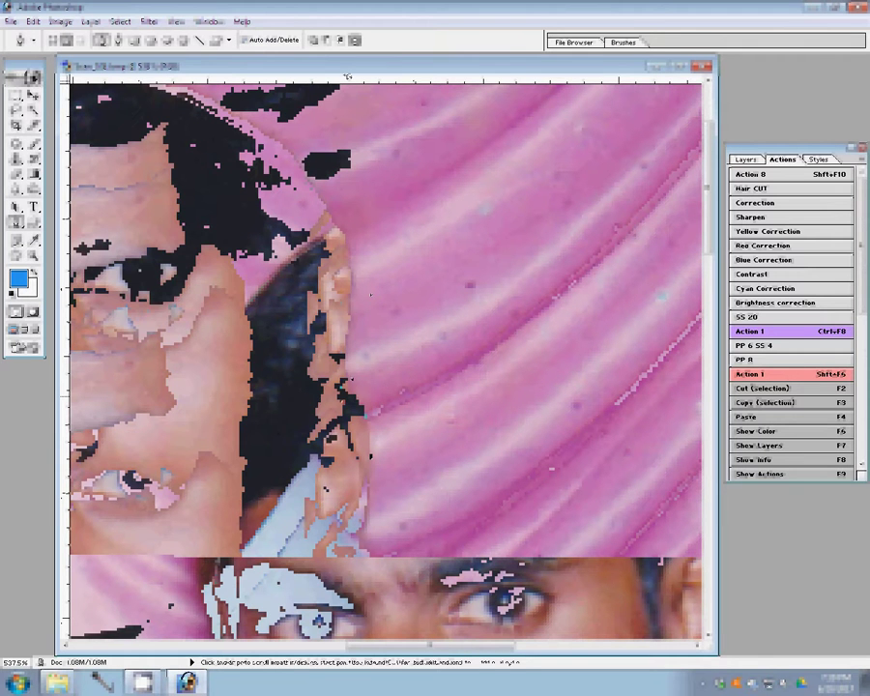
pyautogui.moveTo(370, 294)
pyautogui.mouseDown()
pyautogui.moveTo(308, 432)
pyautogui.moveTo(425, 427)
pyautogui.mouseUp()
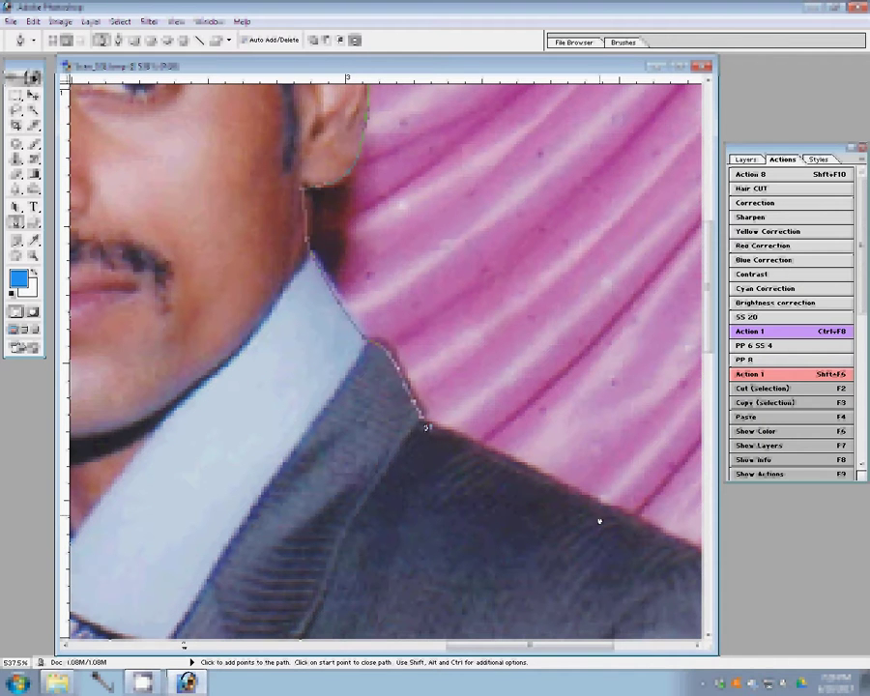
pyautogui.click(633, 522)
pyautogui.moveTo(349, 396); pyautogui.dragTo(302, 355)
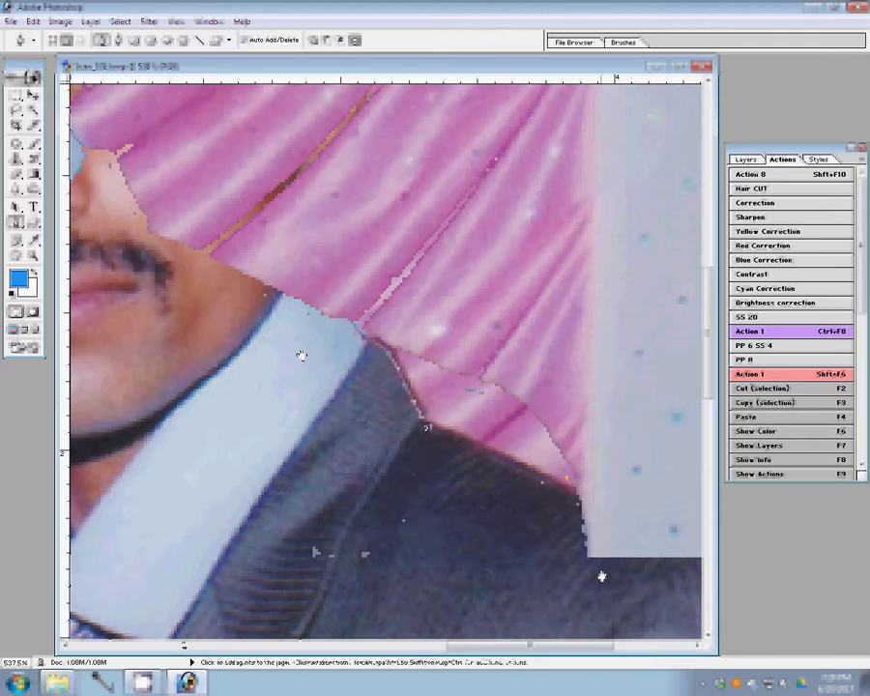
pyautogui.click(578, 556)
pyautogui.moveTo(552, 335); pyautogui.dragTo(562, 334)
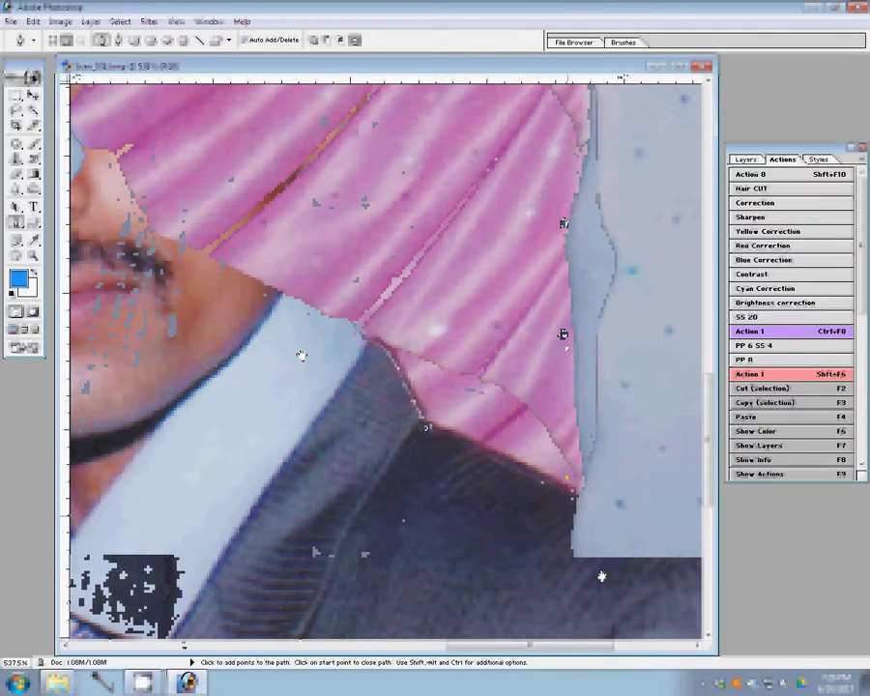
pyautogui.scroll(-5, 577, 491)
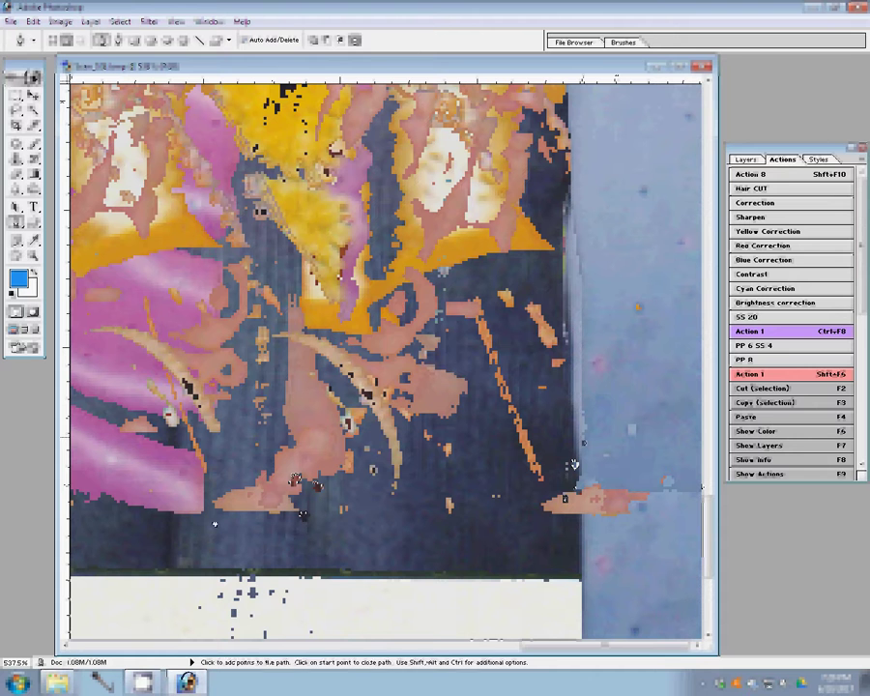
# Step: Turn the traced path into a selection and hide the Background layer to show the couple cutout alone
pyautogui.rightClick(383, 282)
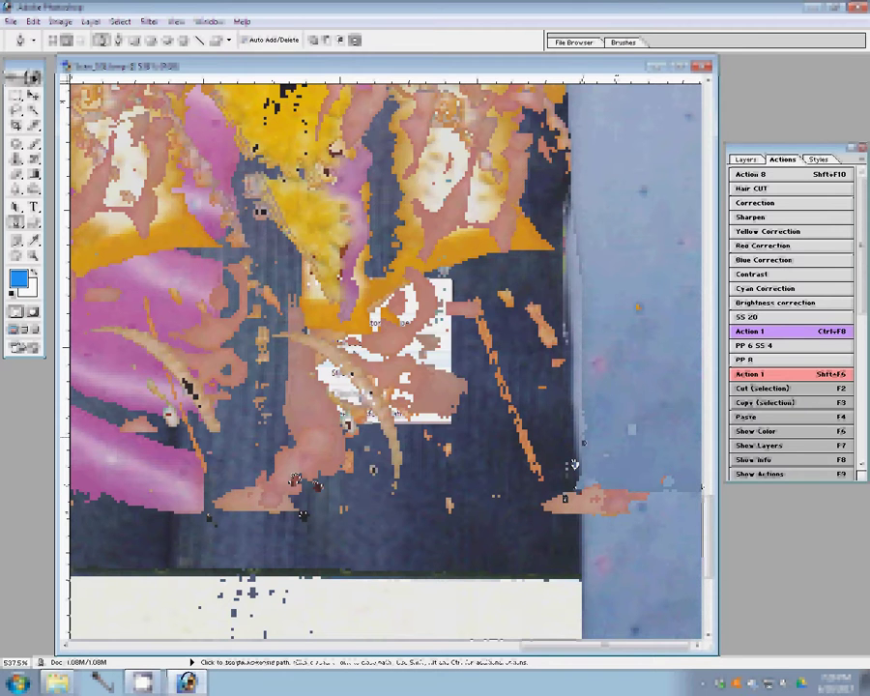
pyautogui.click(415, 319)
pyautogui.press('Return')
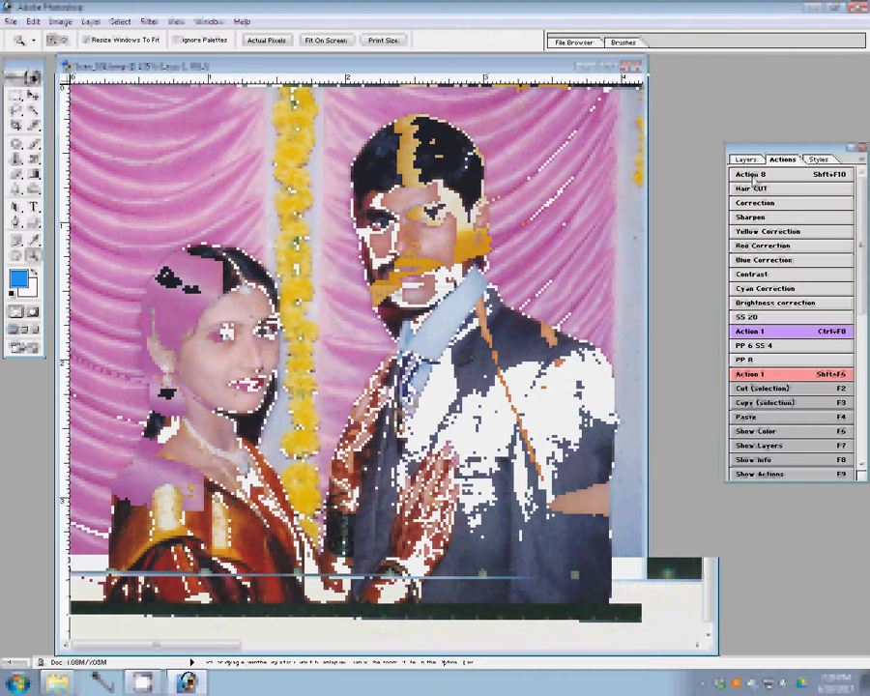
pyautogui.click(745, 158)
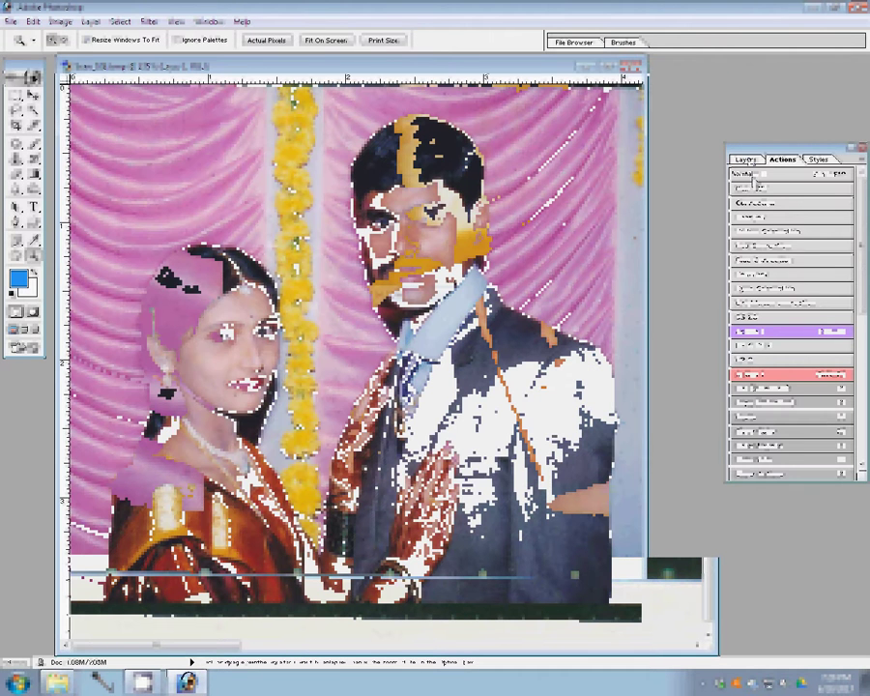
pyautogui.click(734, 235)
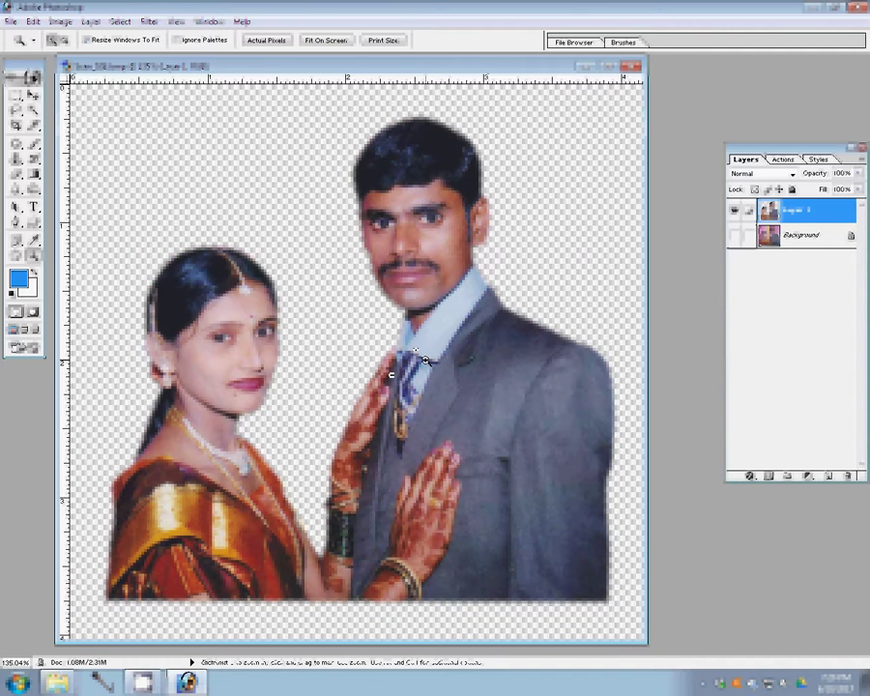
pyautogui.click(293, 248)
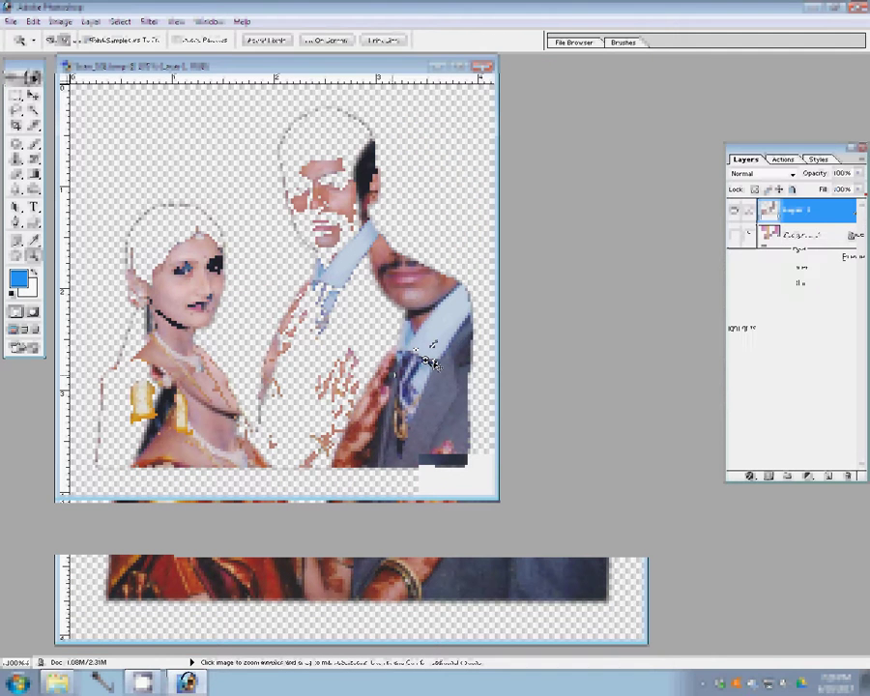
# Step: Apply Color Balance to the cutout with Yellow/Blue set to -22
pyautogui.hotkey('ctrl', 'b')
pyautogui.moveTo(716, 283); pyautogui.dragTo(692, 285)
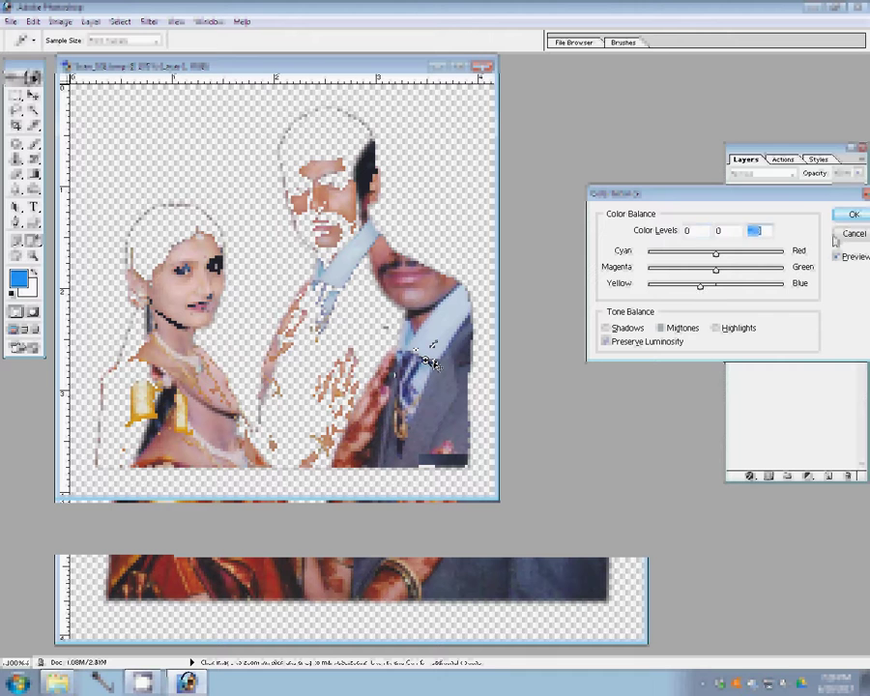
pyautogui.press('Return')
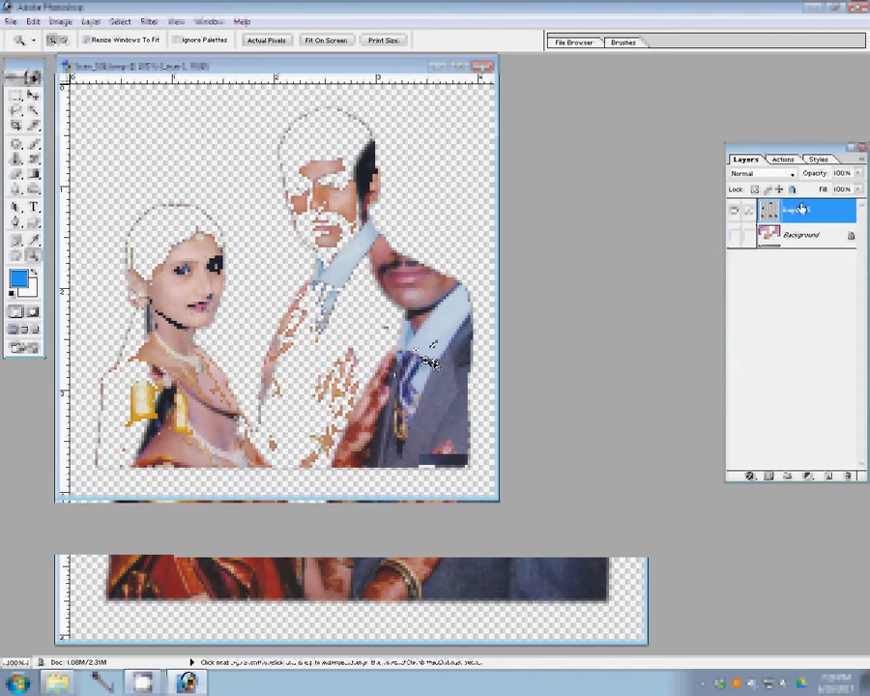
pyautogui.press('super')
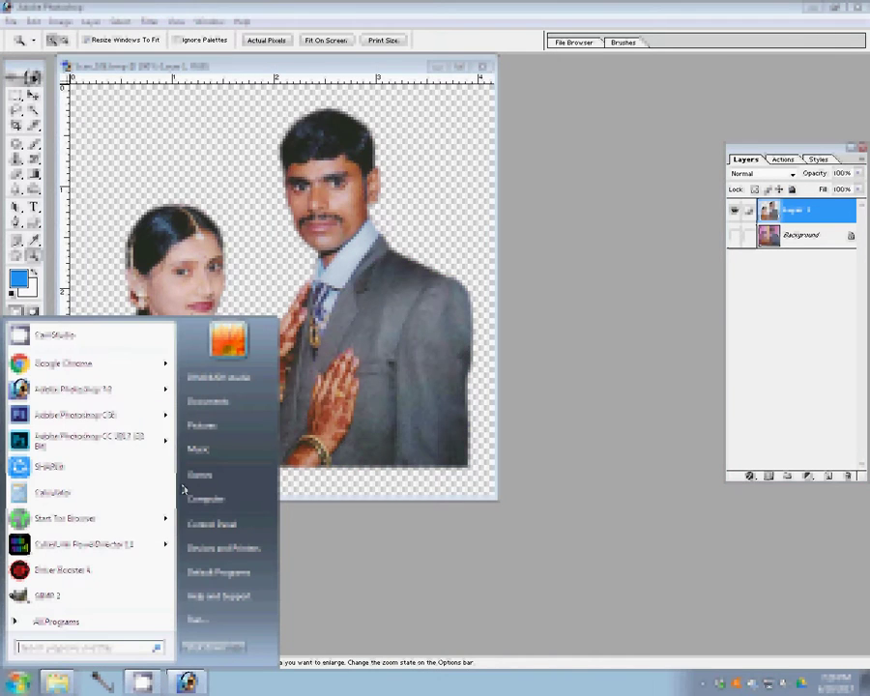
# Step: Browse to D:\Backgrounds\4x6 and open the lakeside template PSD from the large-icon view
pyautogui.click(203, 499)
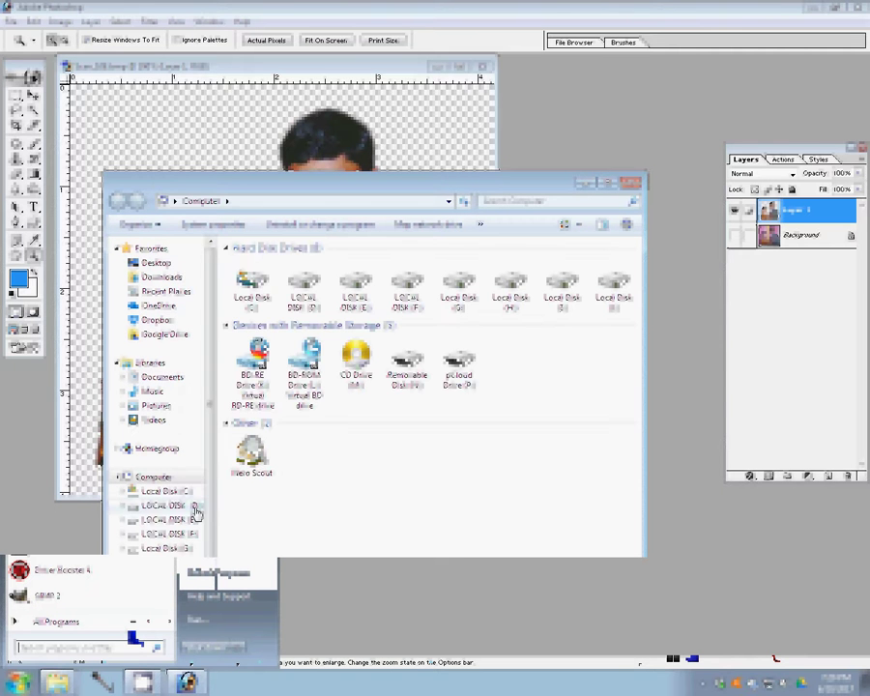
pyautogui.click(194, 506)
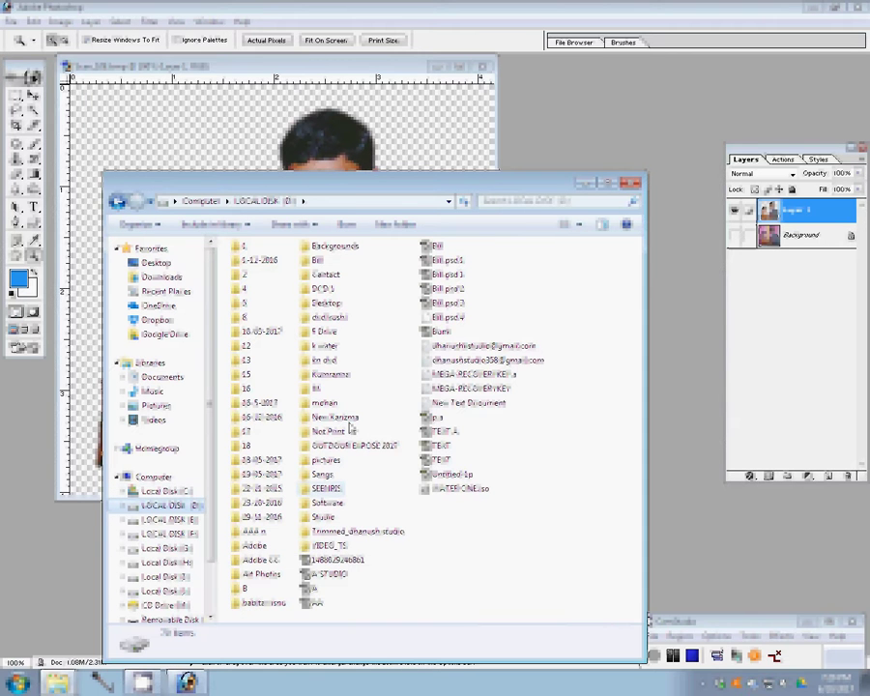
pyautogui.click(350, 427)
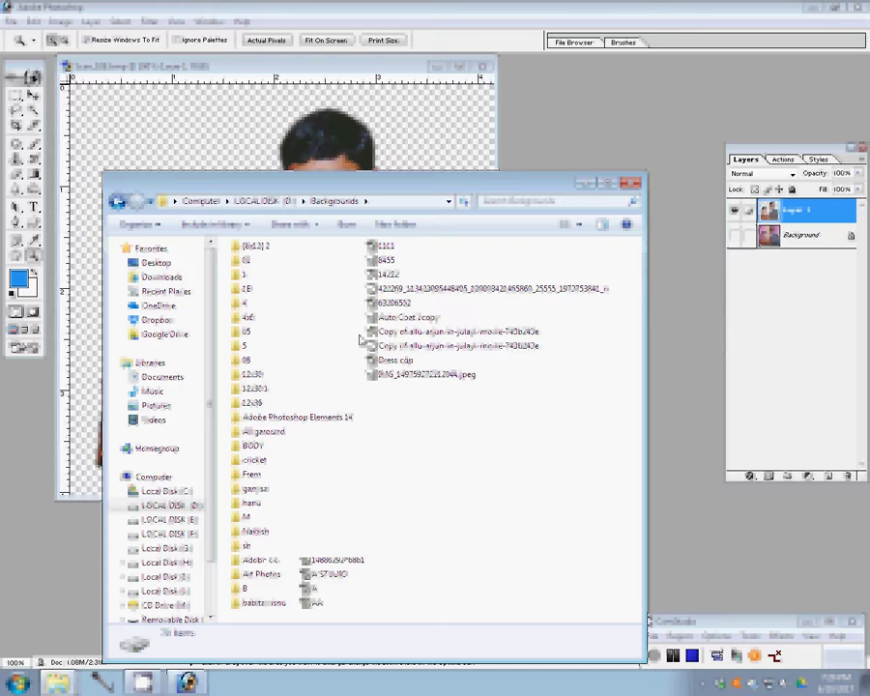
pyautogui.doubleClick(252, 317)
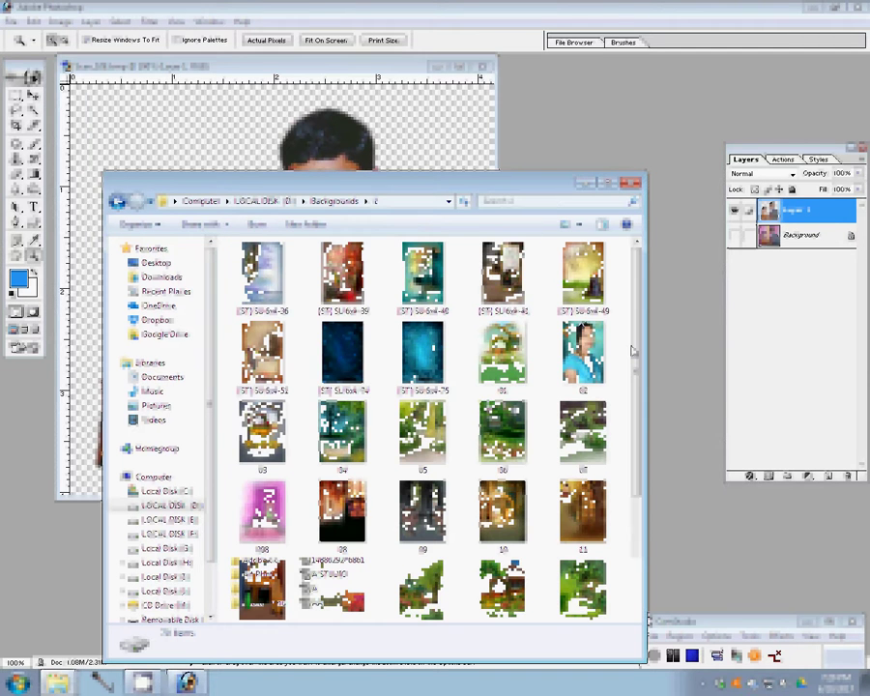
pyautogui.scroll(-3, 635, 330)
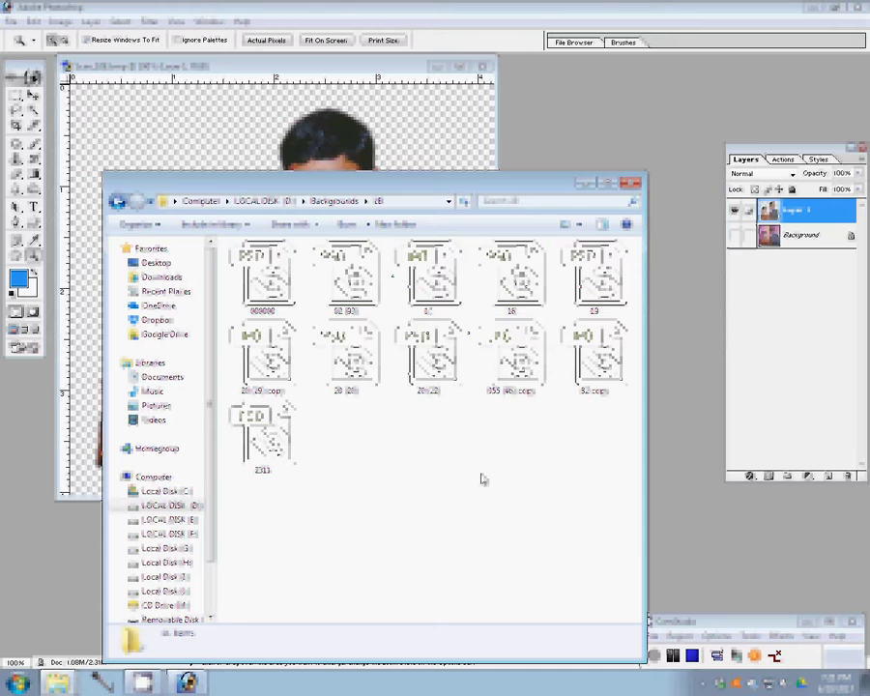
pyautogui.hotkey('alt', 'Left')
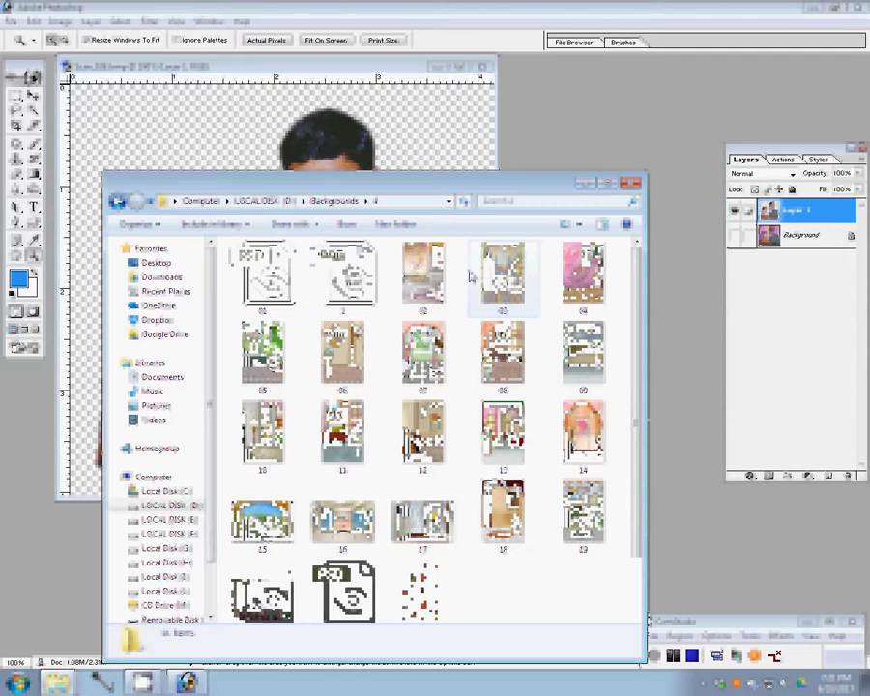
pyautogui.press('BackSpace')
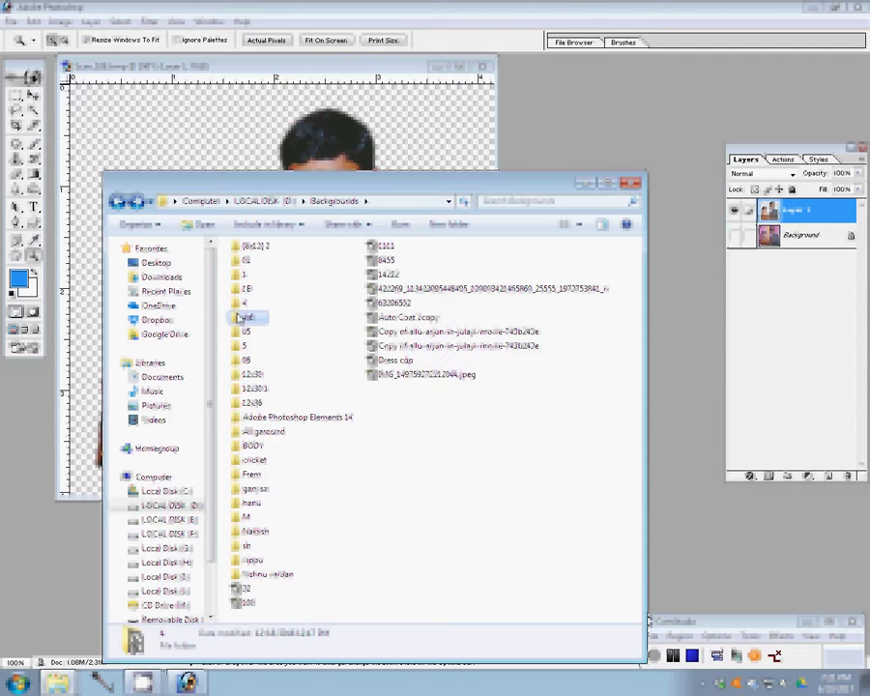
pyautogui.doubleClick(241, 317)
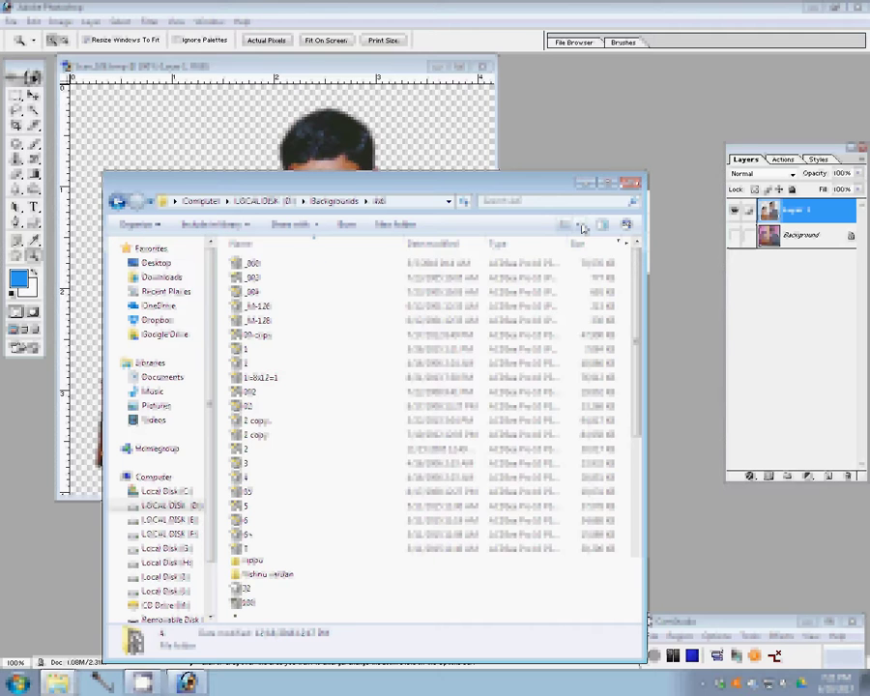
pyautogui.click(580, 226)
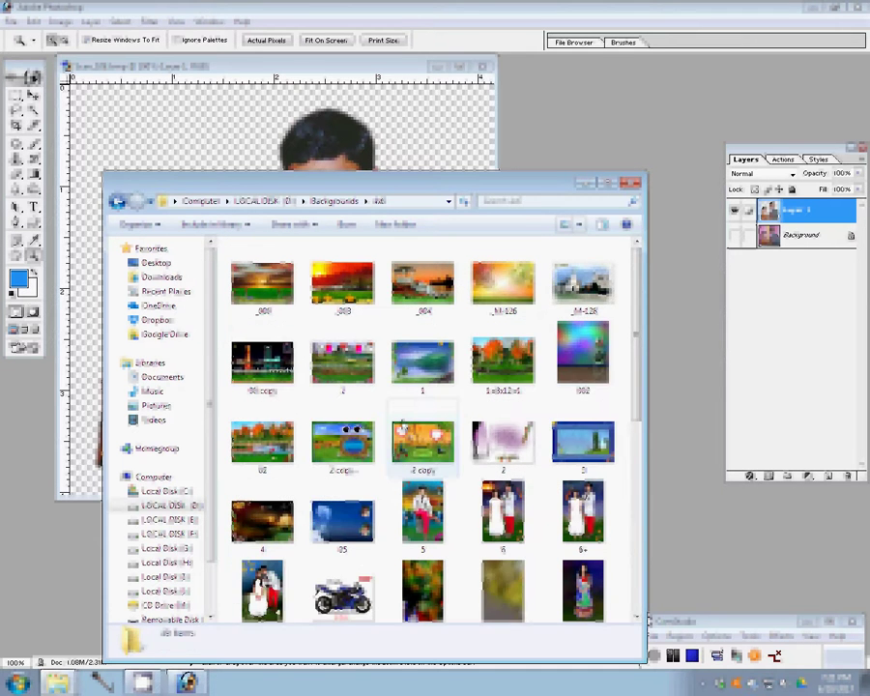
pyautogui.doubleClick(423, 372)
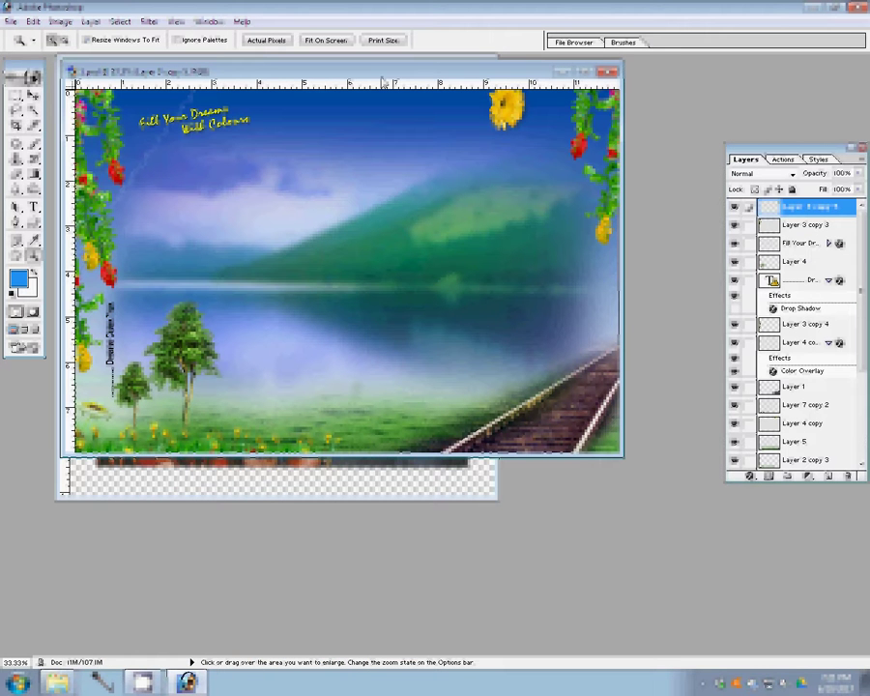
# Step: Scale the couple cutout to about 216% in the lakeside template and commit the transform
pyautogui.moveTo(256, 64); pyautogui.dragTo(317, 170)
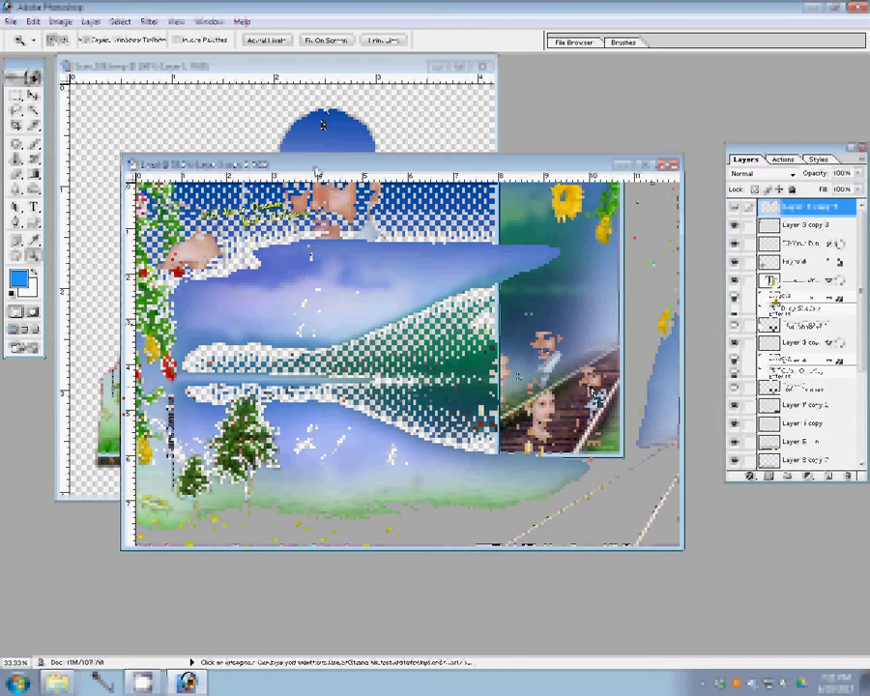
pyautogui.hotkey('ctrl', 't')
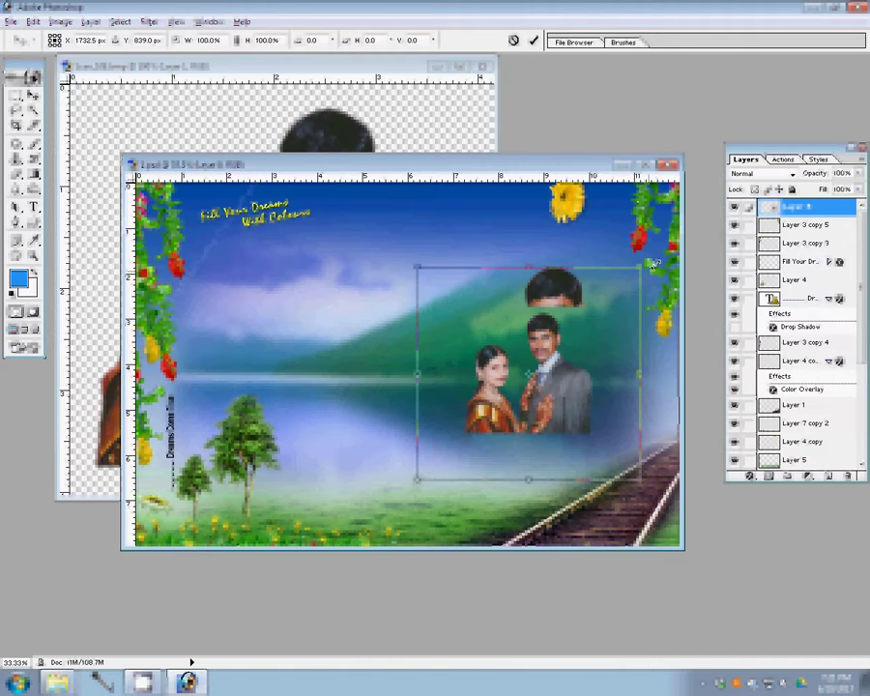
pyautogui.moveTo(655, 263); pyautogui.dragTo(657, 262)
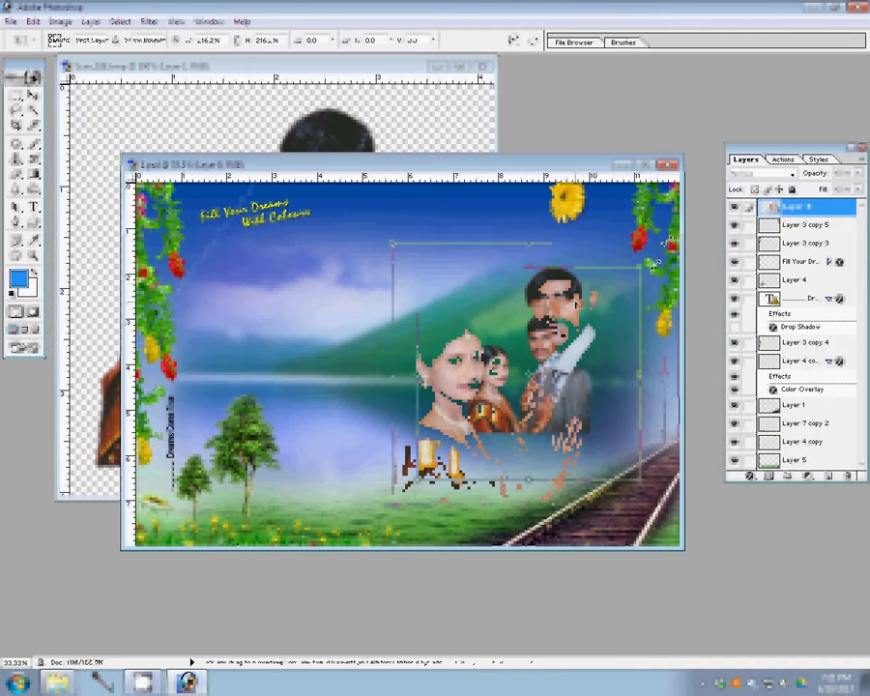
pyautogui.press('Return')
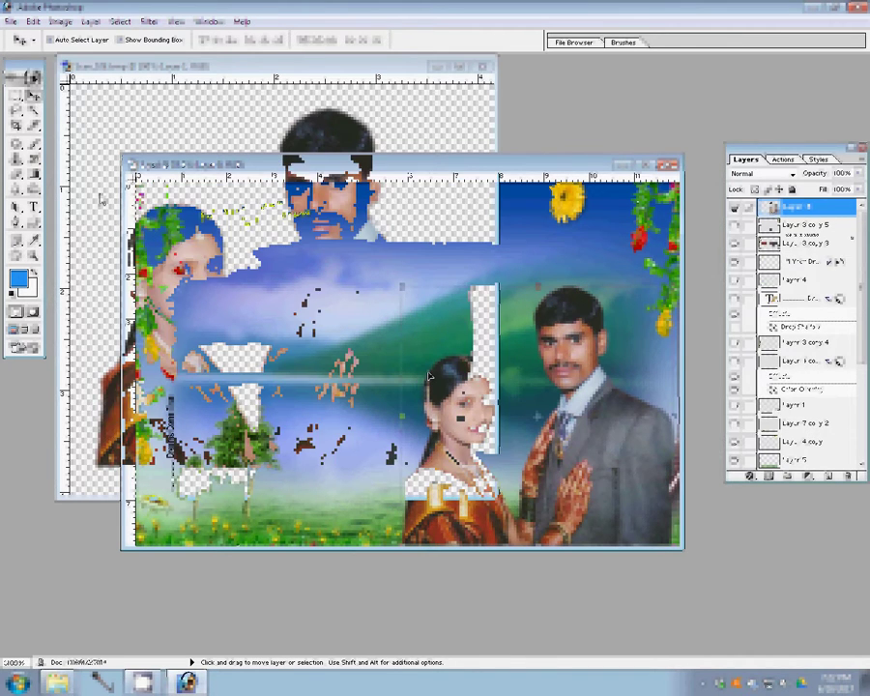
pyautogui.press('m')
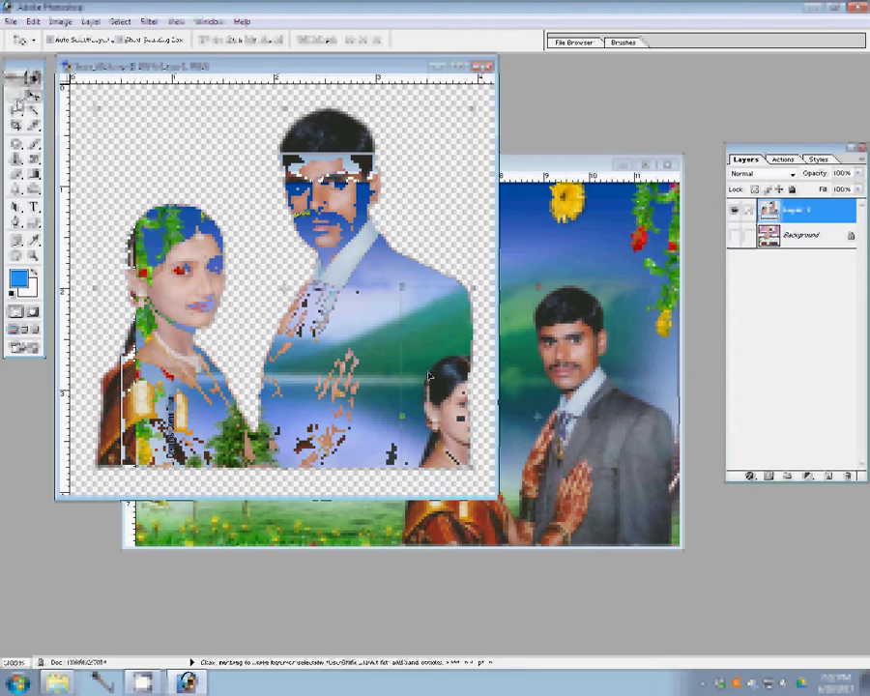
# Step: Place a copy of the bride above the lake, soften one edge, and enlarge it
pyautogui.moveTo(243, 415); pyautogui.dragTo(251, 415)
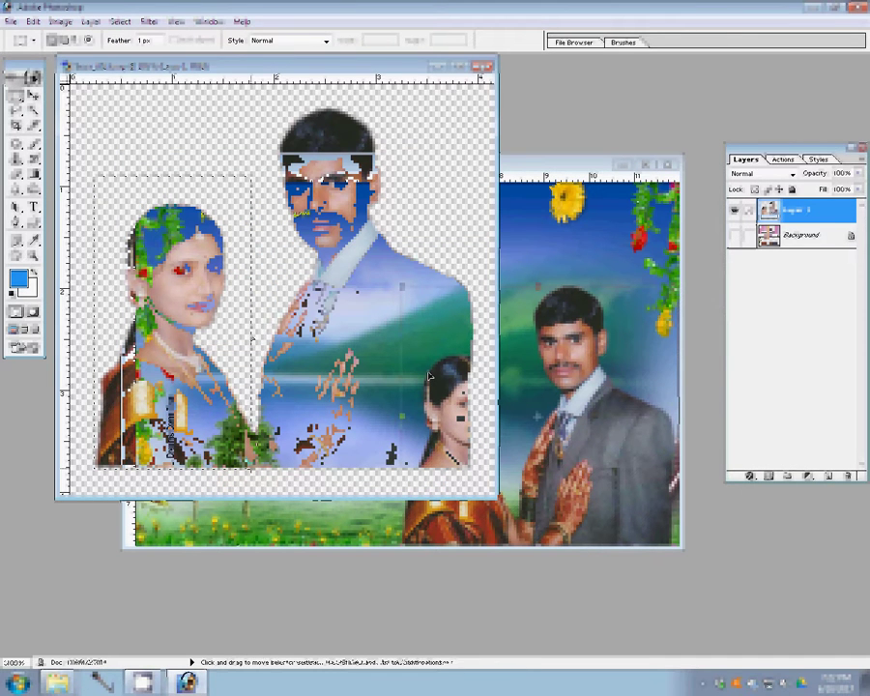
pyautogui.click(542, 270)
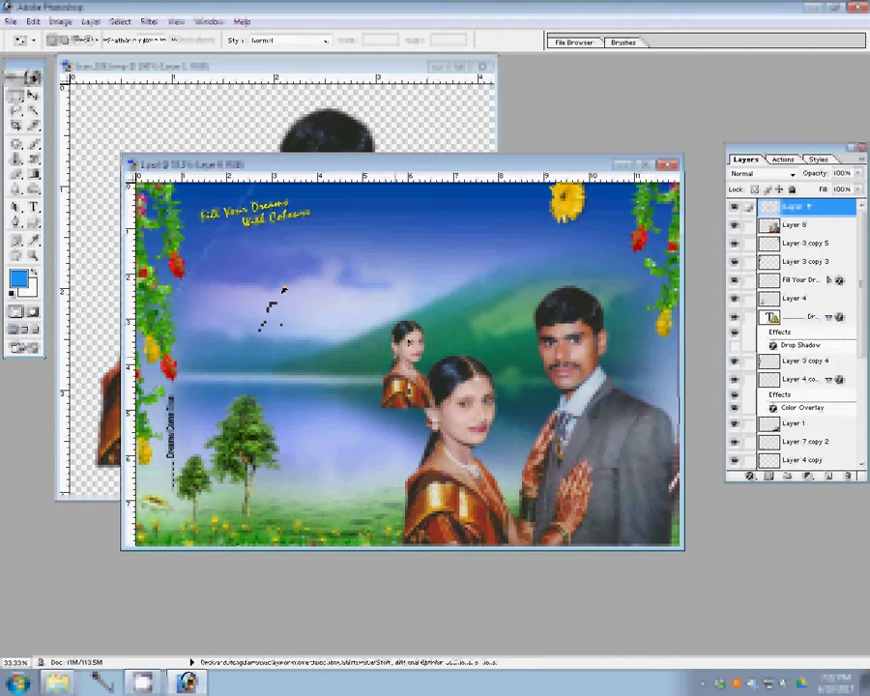
pyautogui.moveTo(283, 290); pyautogui.dragTo(285, 292)
pyautogui.press('b')
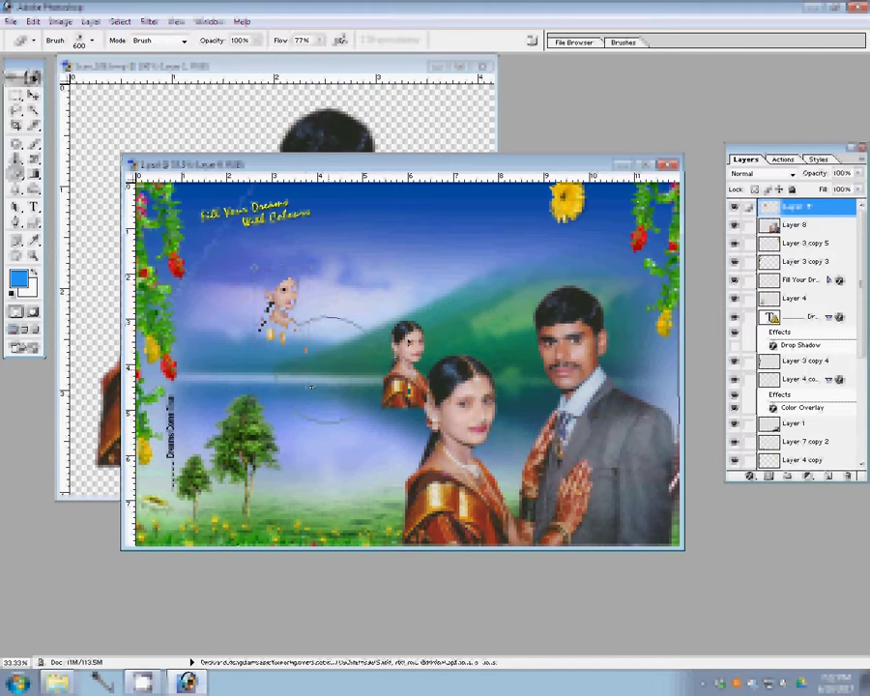
pyautogui.press('[')
pyautogui.click(311, 386)
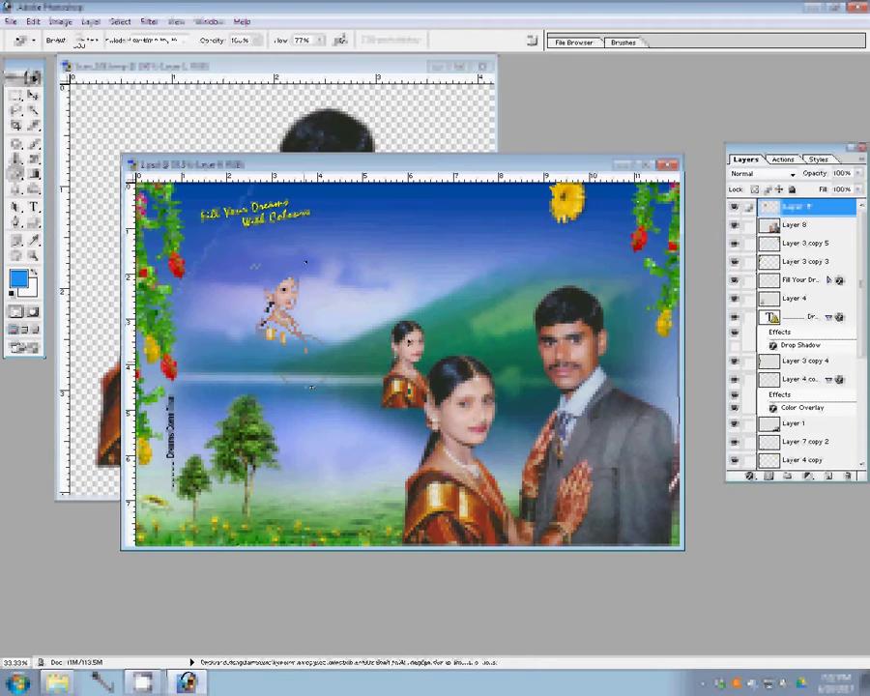
pyautogui.moveTo(358, 245)
pyautogui.mouseDown()
pyautogui.moveTo(408, 251)
pyautogui.moveTo(415, 234)
pyautogui.mouseUp()
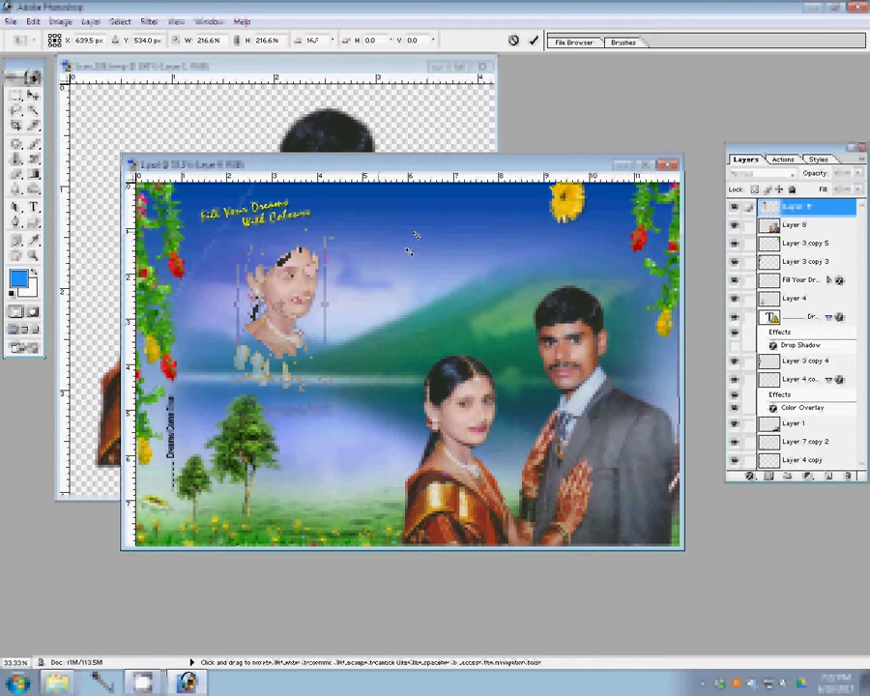
pyautogui.press('Return')
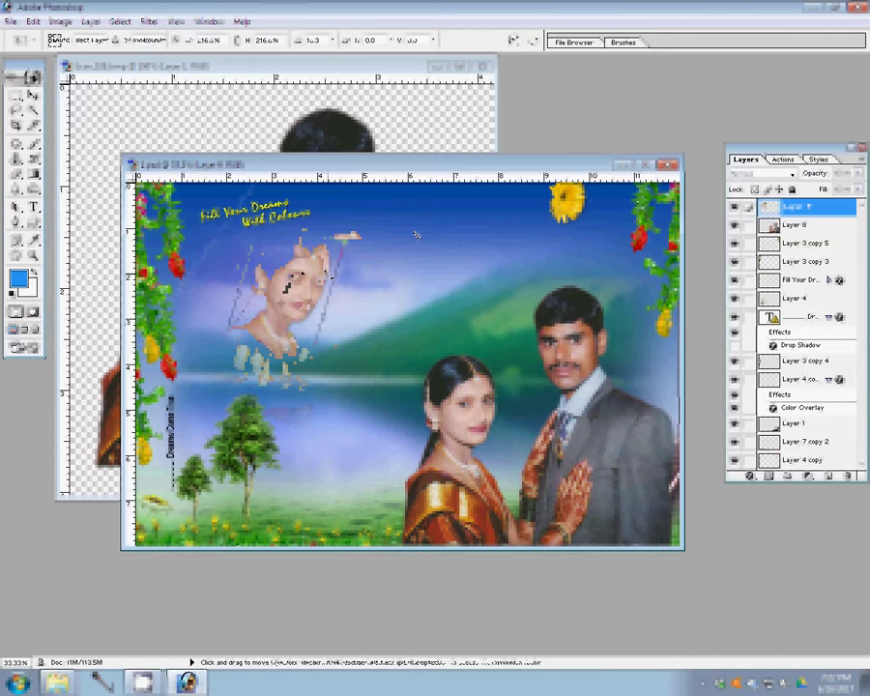
# Step: Move the woman's portrait up and right, erase its edges, and scale it to 114.7%
pyautogui.moveTo(290, 280)
pyautogui.mouseDown()
pyautogui.moveTo(338, 252)
pyautogui.moveTo(343, 259)
pyautogui.mouseUp()
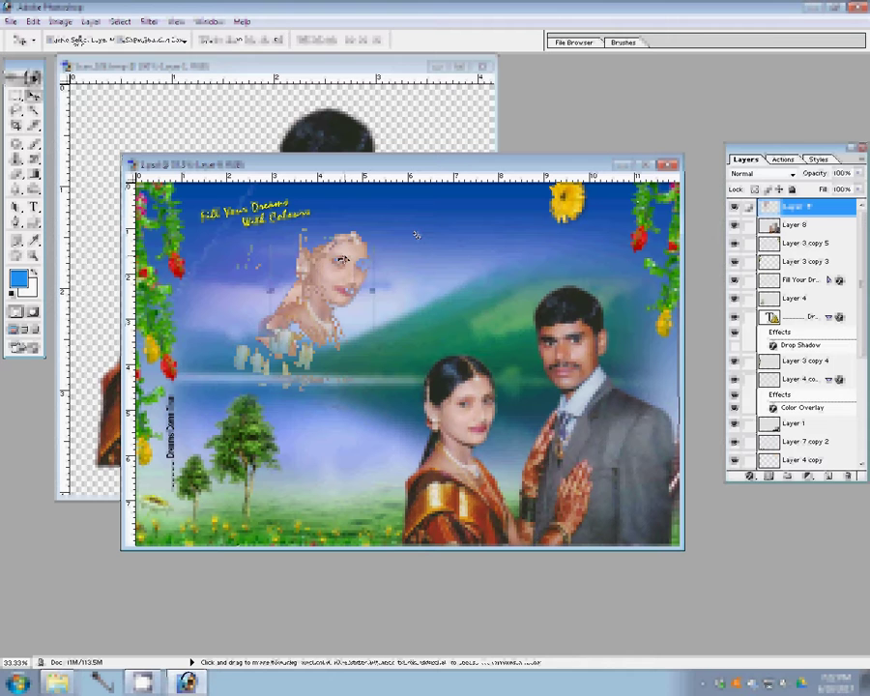
pyautogui.press('e')
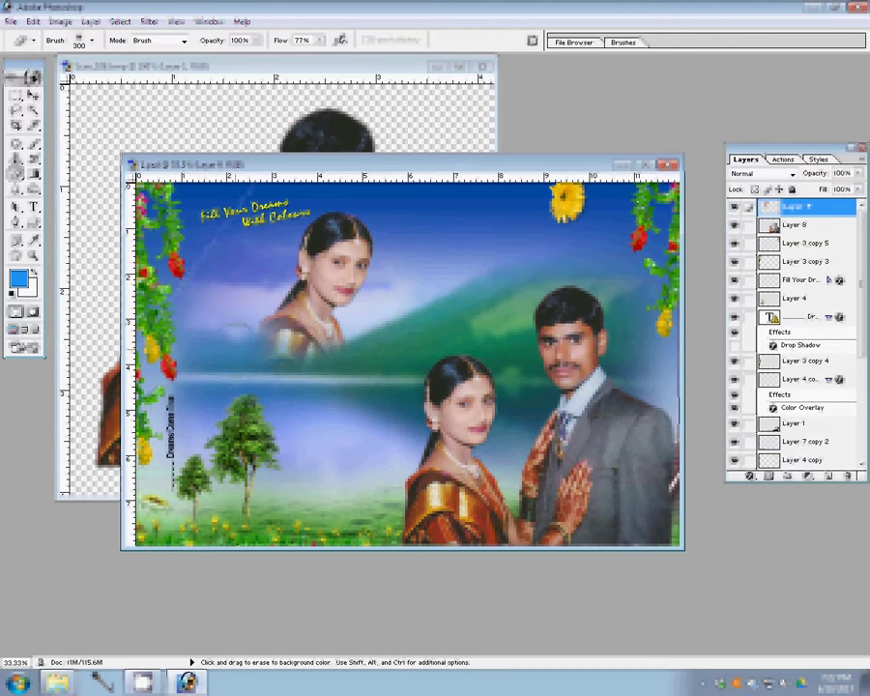
pyautogui.hotkey('shift', 'e')
pyautogui.press('v')
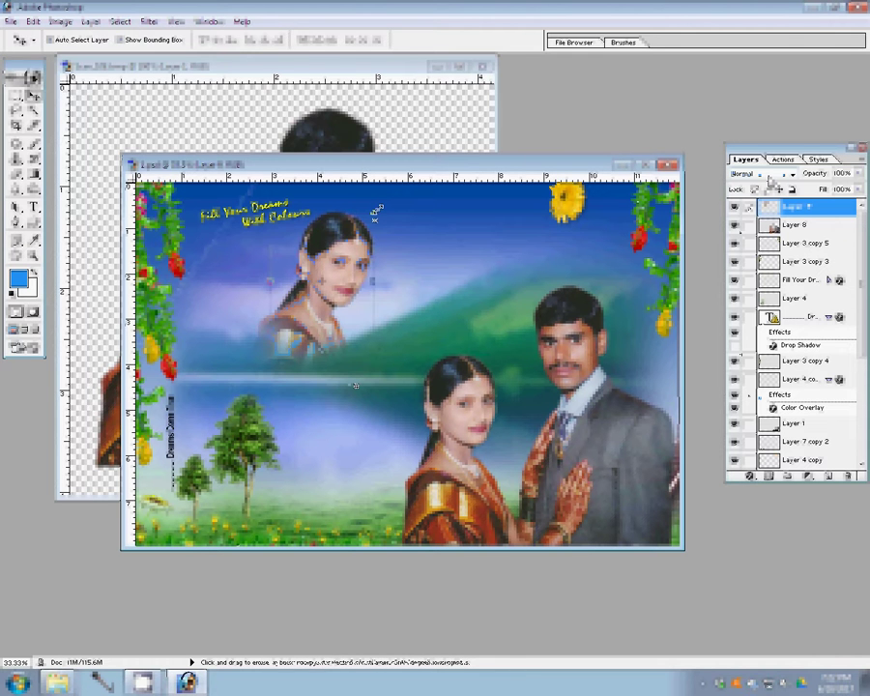
pyautogui.hotkey('ctrl', 't')
pyautogui.moveTo(373, 219); pyautogui.dragTo(382, 207)
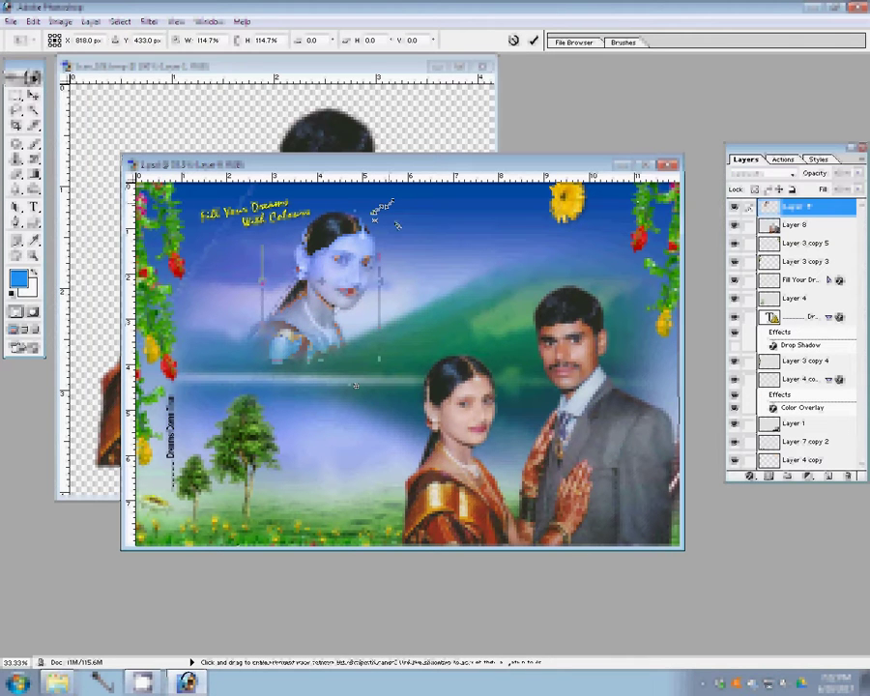
pyautogui.press('Return')
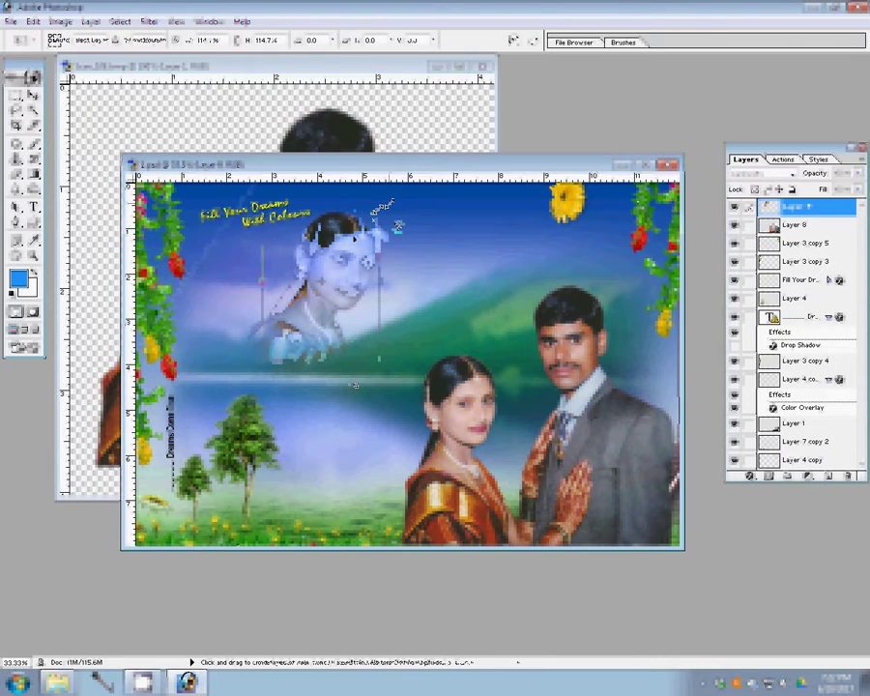
# Step: Draw the scalloped flower custom shape over the trees at the lower left of the scene
pyautogui.press('u')
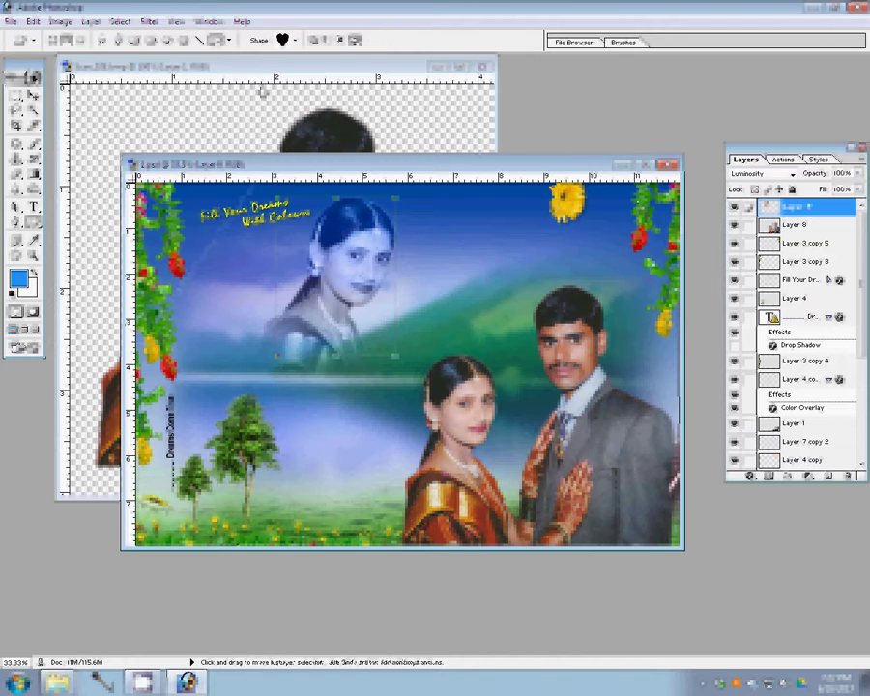
pyautogui.click(295, 40)
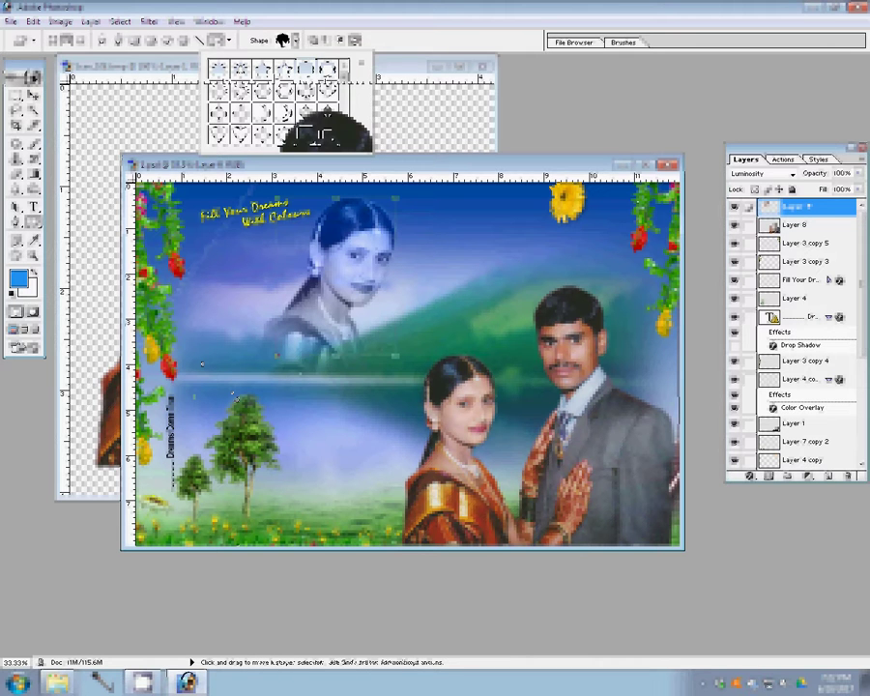
pyautogui.click(232, 394)
pyautogui.moveTo(196, 406); pyautogui.dragTo(334, 486)
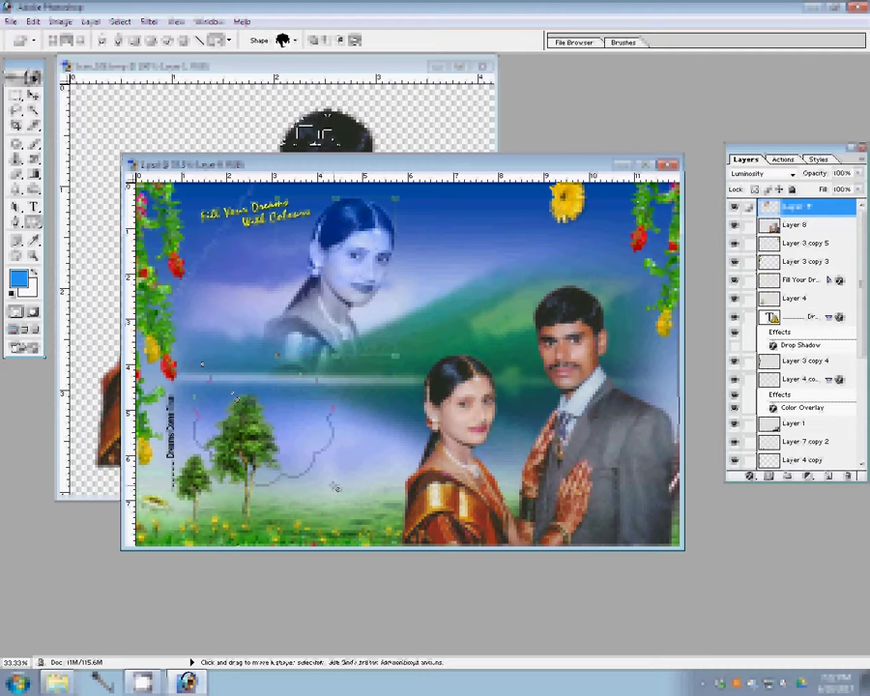
pyautogui.press('Return')
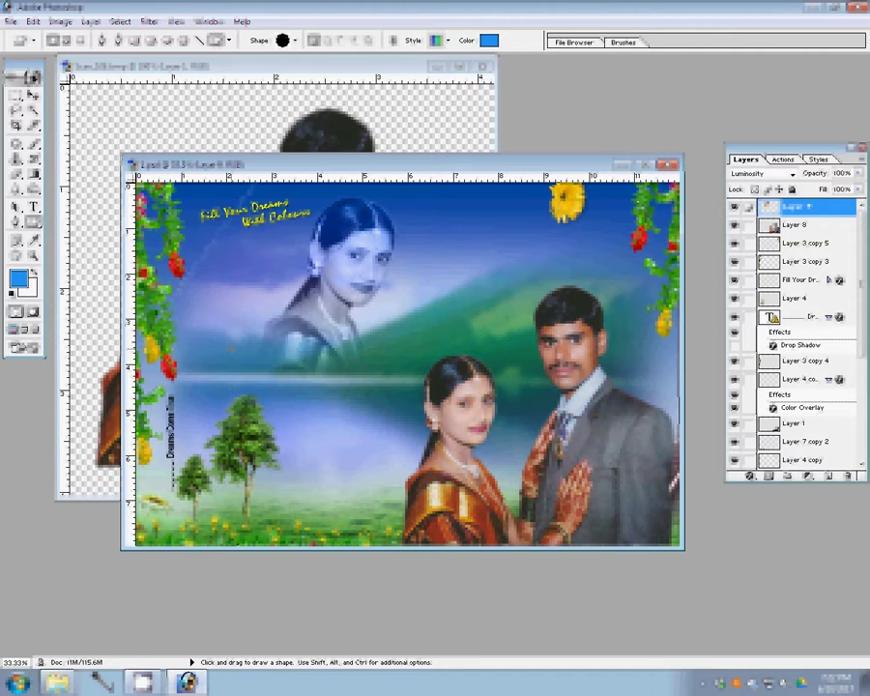
pyautogui.moveTo(198, 377); pyautogui.dragTo(341, 491)
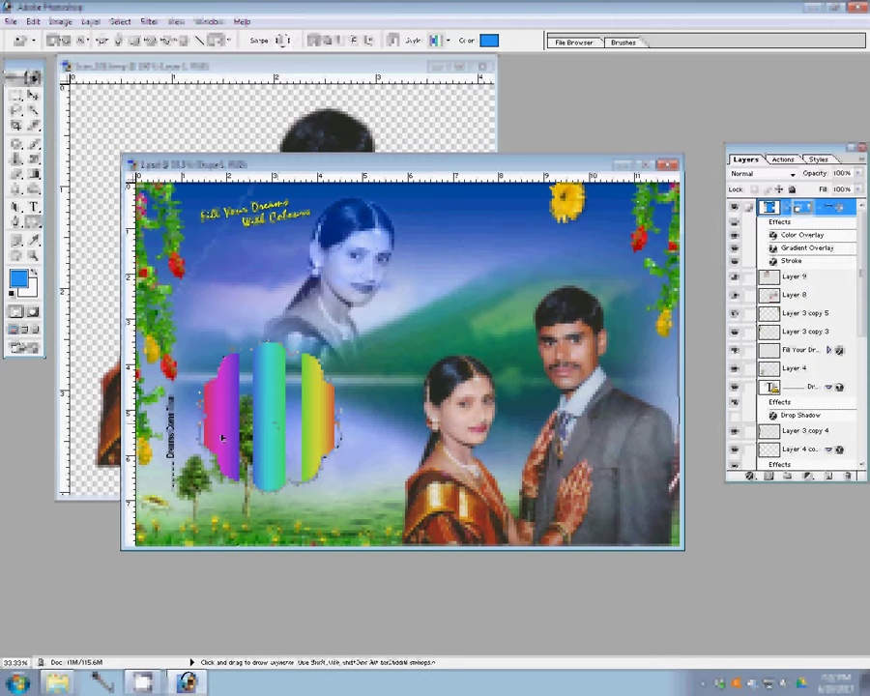
# Step: Duplicate the couple photo onto the flower shape and shrink the copy to about 47%
pyautogui.press('v')
pyautogui.click(576, 372)
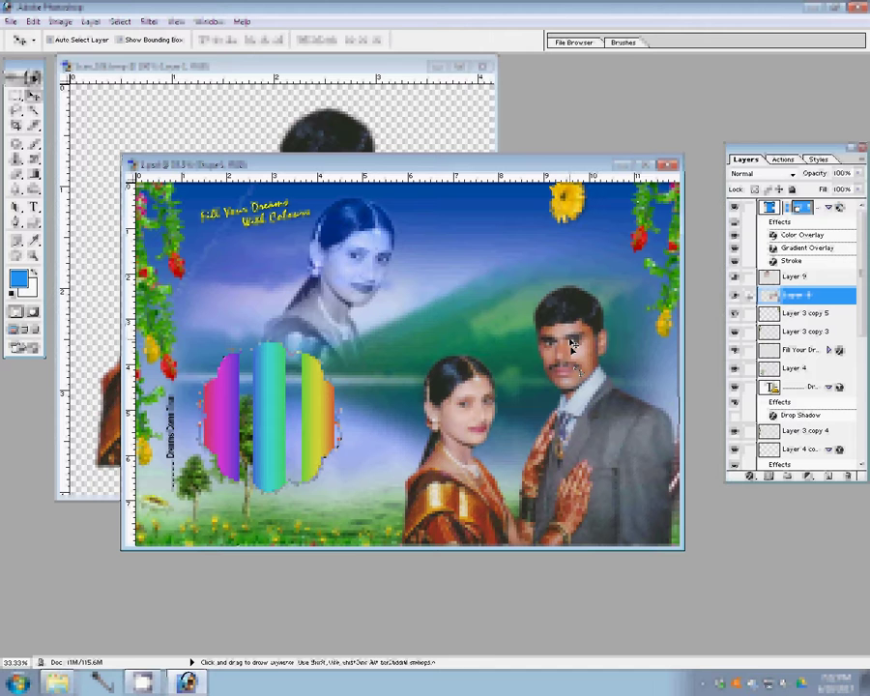
pyautogui.moveTo(572, 345)
pyautogui.mouseDown()
pyautogui.moveTo(205, 355)
pyautogui.moveTo(295, 319)
pyautogui.mouseUp()
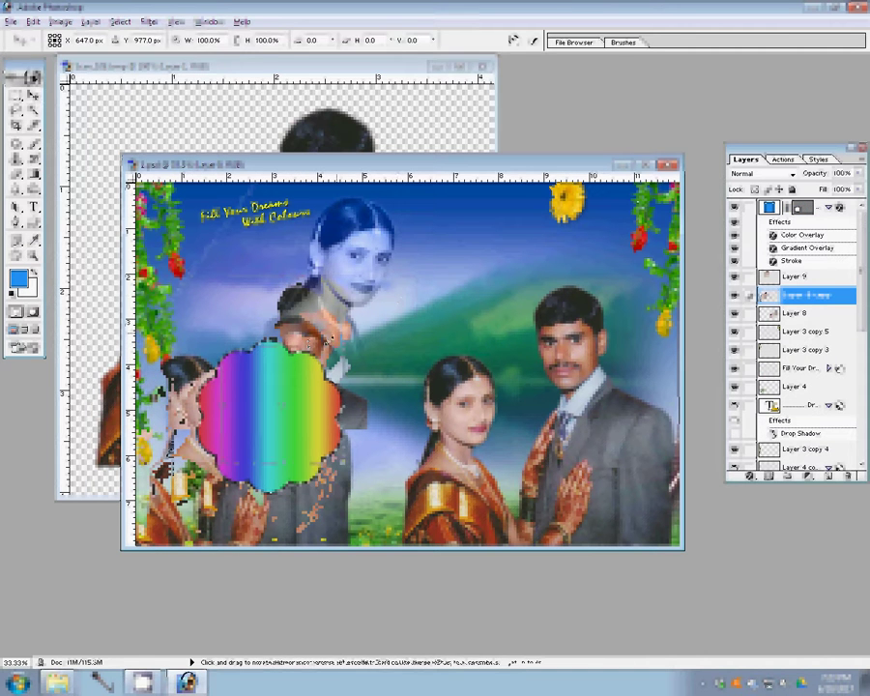
pyautogui.hotkey('ctrl', 't')
pyautogui.moveTo(332, 340); pyautogui.dragTo(344, 334)
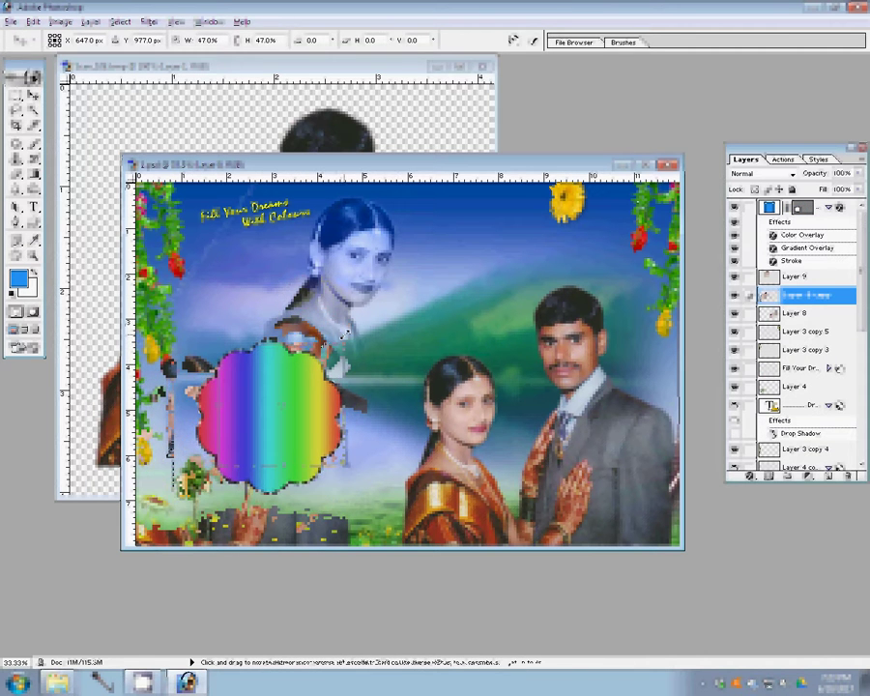
pyautogui.press('Return')
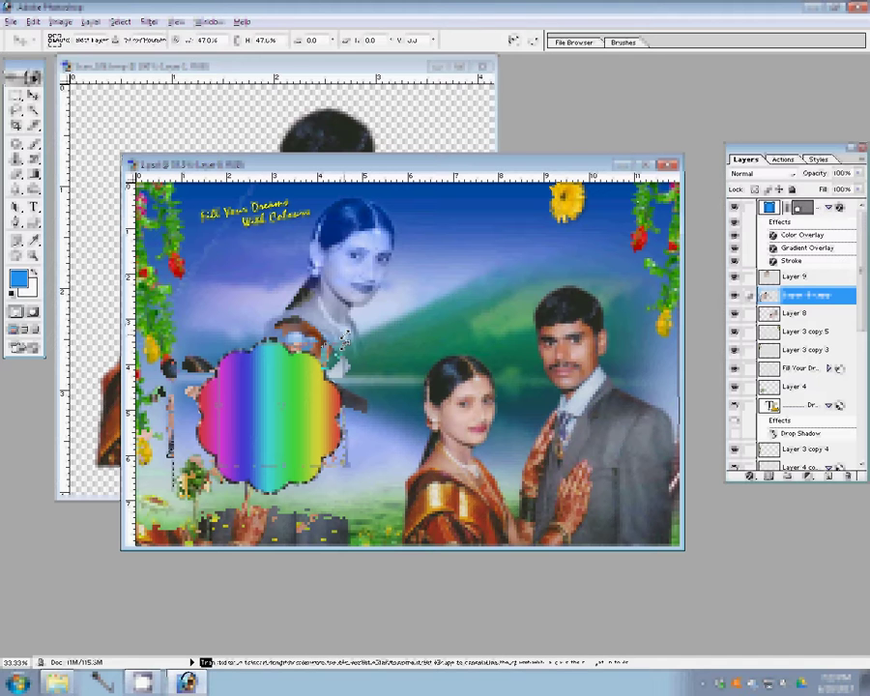
# Step: Reorder the couple copy in the layer stack and clip it into the flower shape
pyautogui.hotkey('ctrl', '[')
pyautogui.hotkey('ctrl', '[')
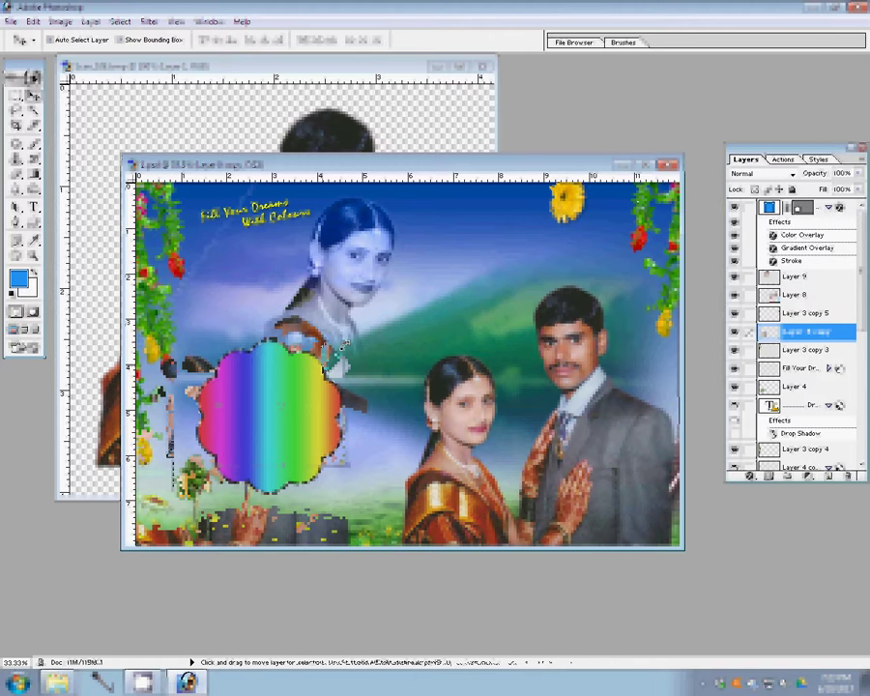
pyautogui.hotkey('ctrl', '[')
pyautogui.hotkey('ctrl', '[')
pyautogui.hotkey('ctrl', '[')
pyautogui.hotkey('ctrl', '[')
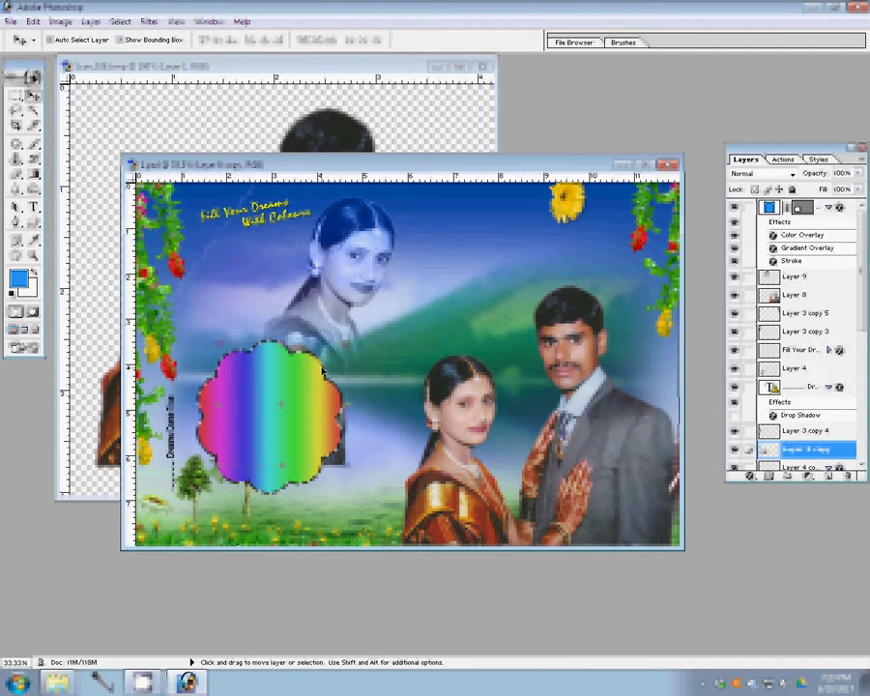
pyautogui.hotkey('ctrl', '[')
pyautogui.hotkey('ctrl', '[')
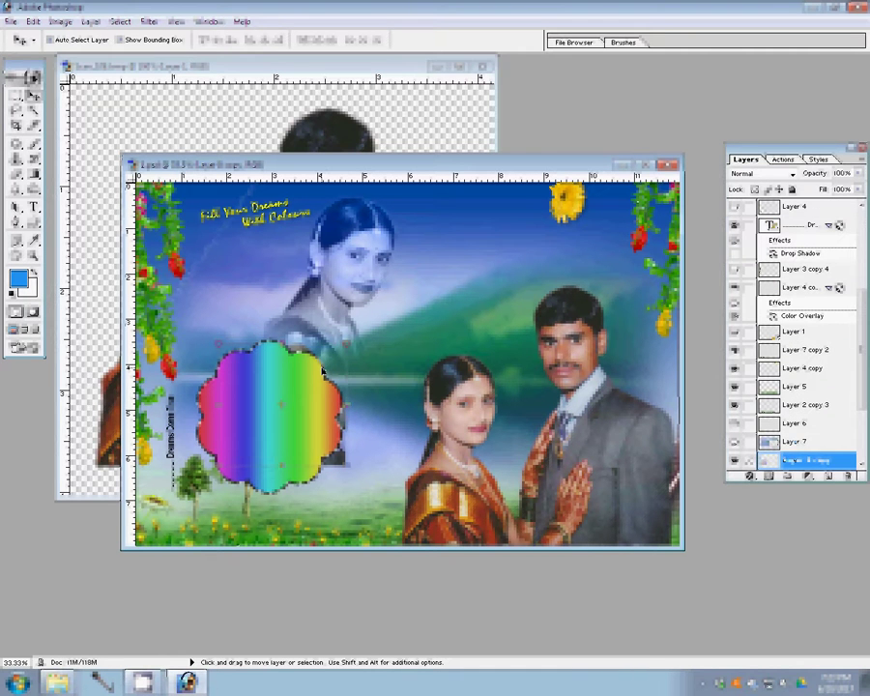
pyautogui.hotkey('ctrl', ']')
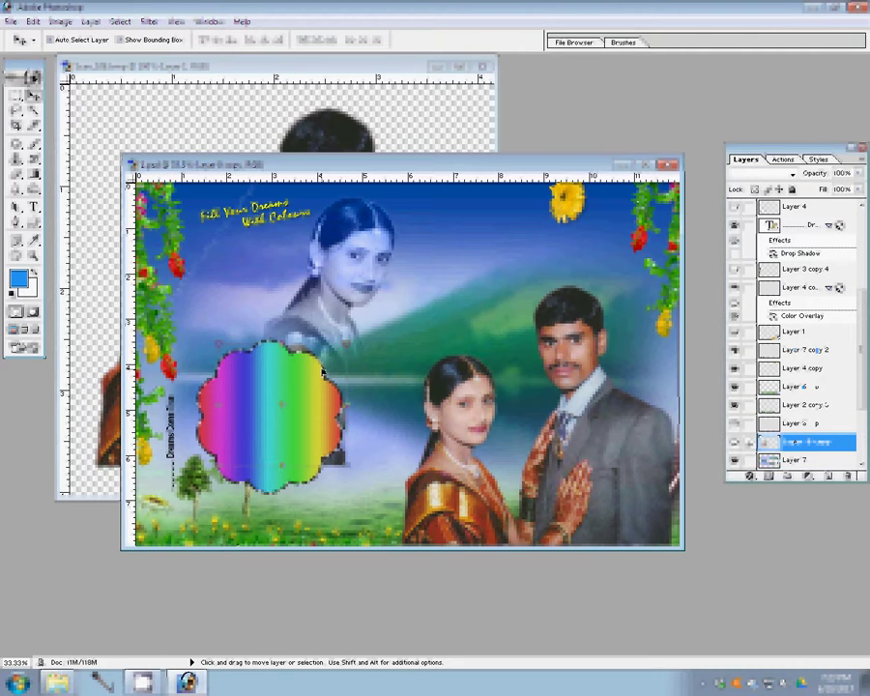
pyautogui.hotkey('ctrl', ']')
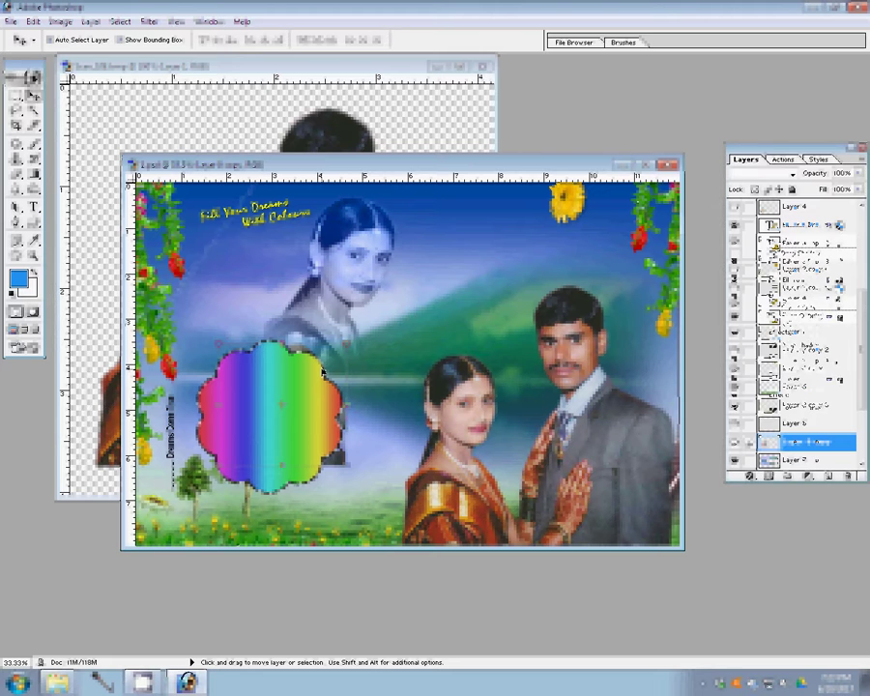
pyautogui.hotkey('ctrl', 'shift', ']')
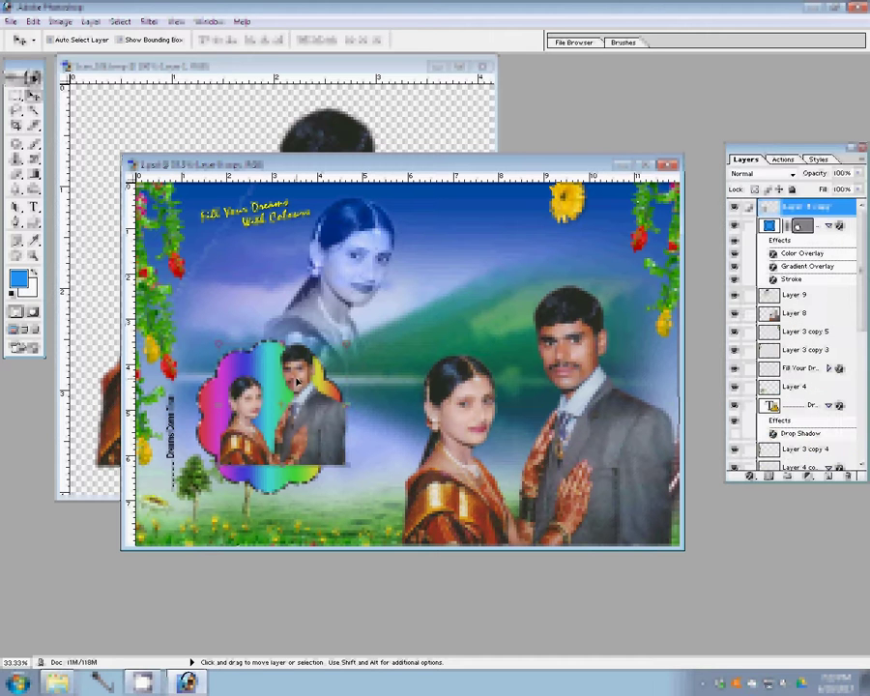
pyautogui.hotkey('ctrl', 'g')
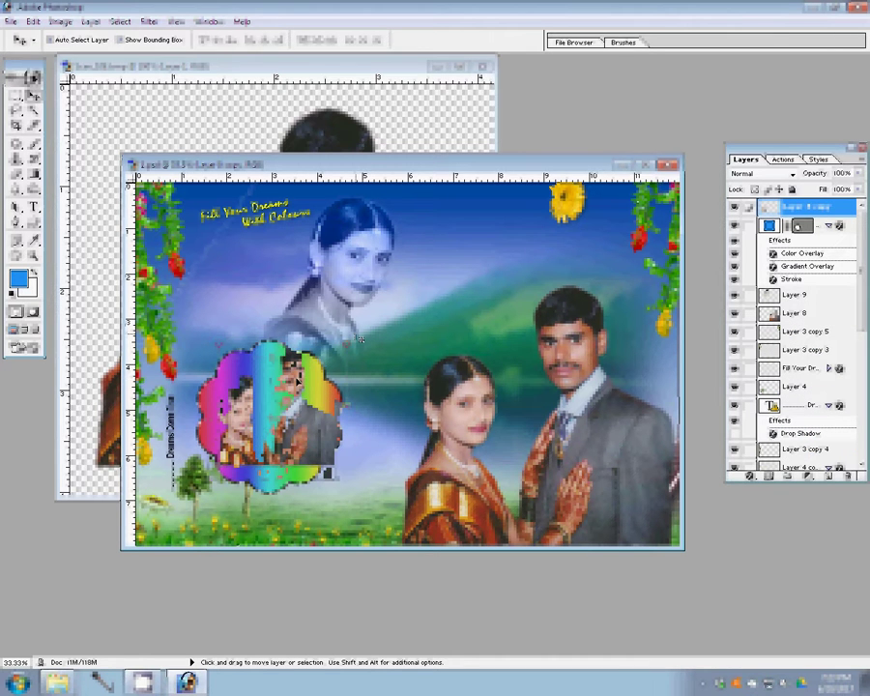
pyautogui.press('b')
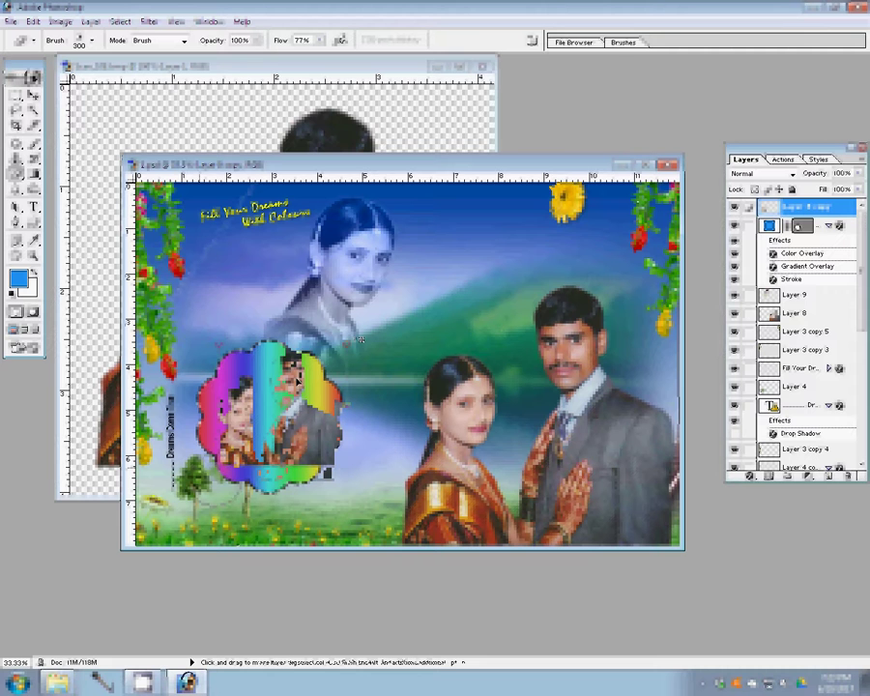